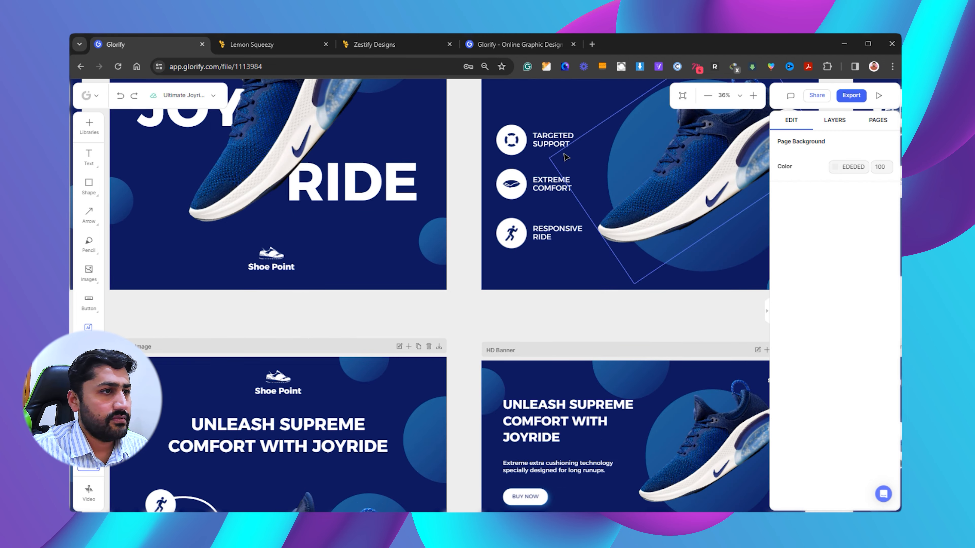
Step: Look over the JOYRIDE hero images, banners, social posts and Amazon modules across Page 1 of the design
left_click(708, 96)
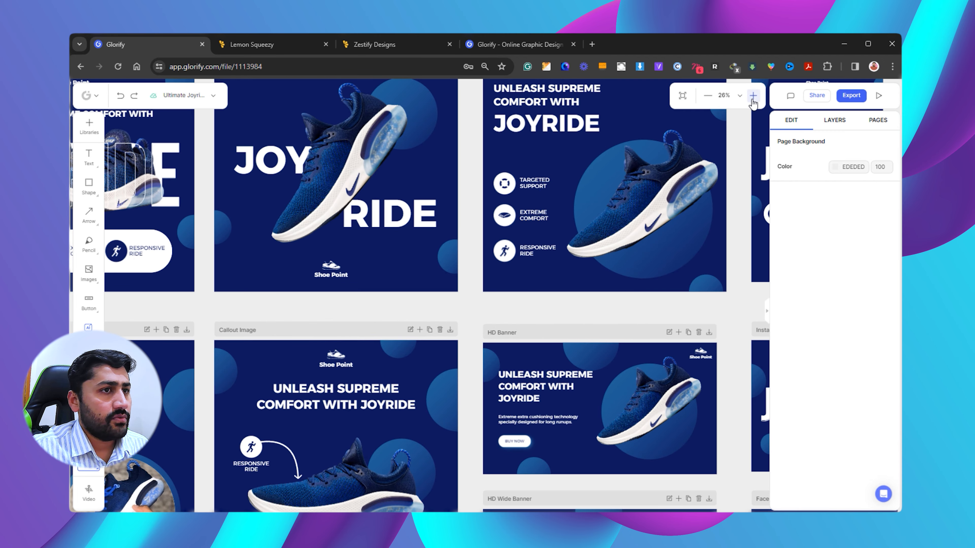
left_click_drag(333, 132, 526, 205)
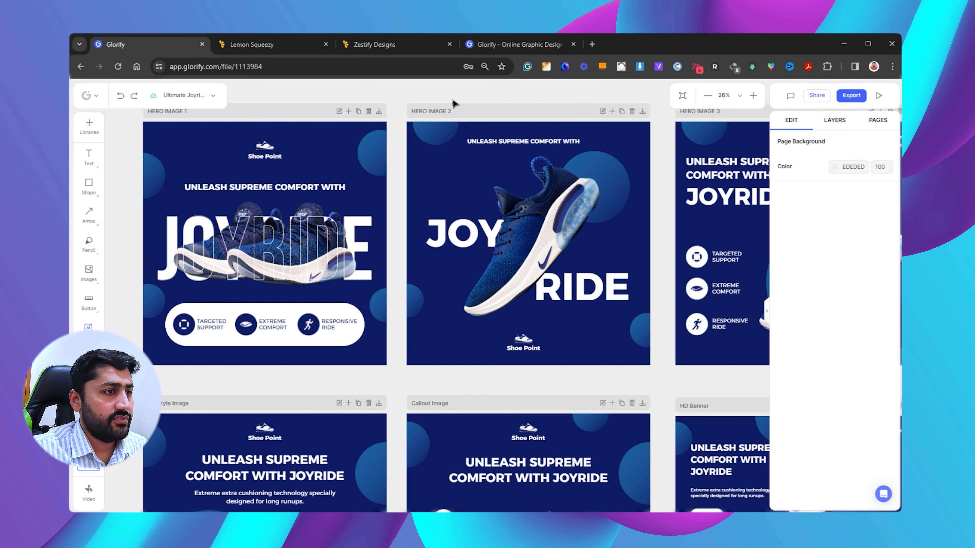
left_click(707, 96)
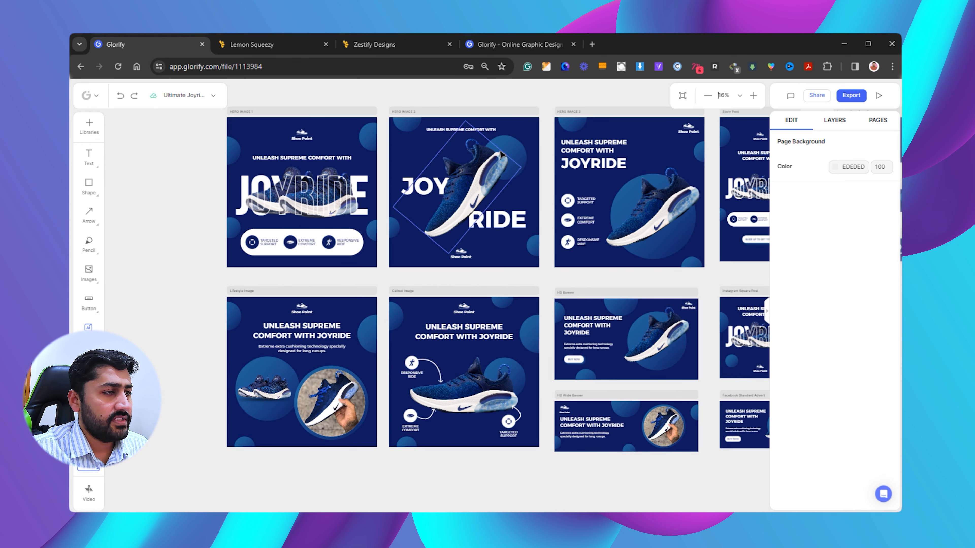
left_click_drag(576, 162, 519, 164)
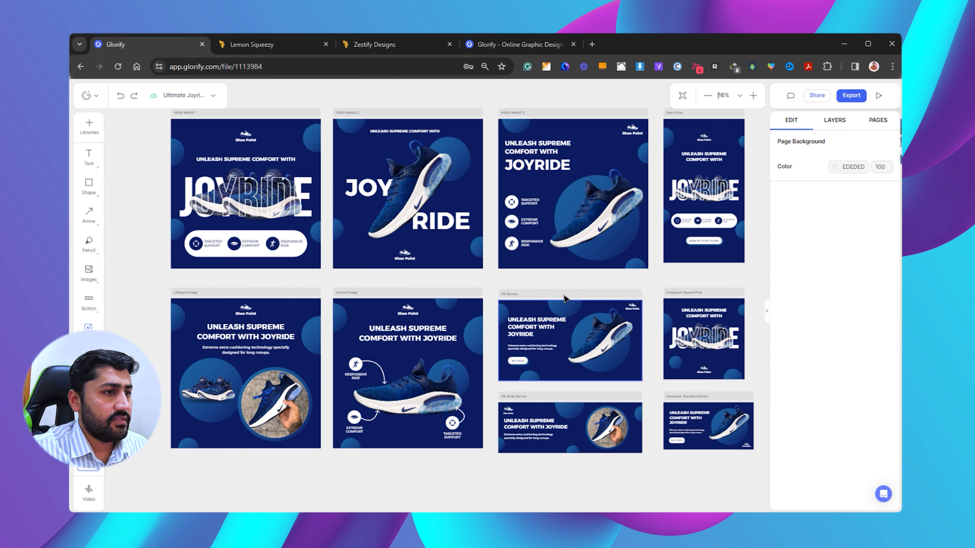
left_click_drag(635, 322, 544, 323)
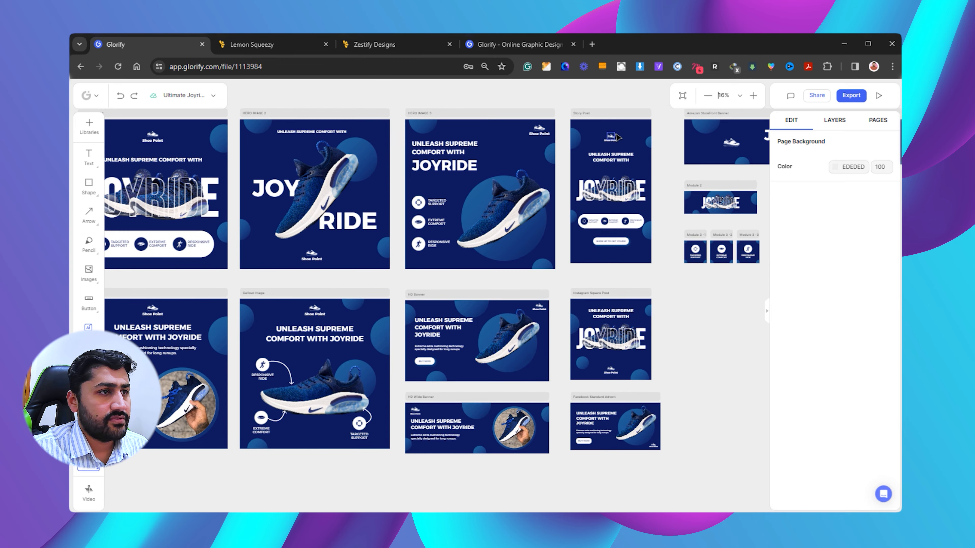
left_click_drag(633, 334, 489, 330)
left_click_drag(615, 271, 516, 281)
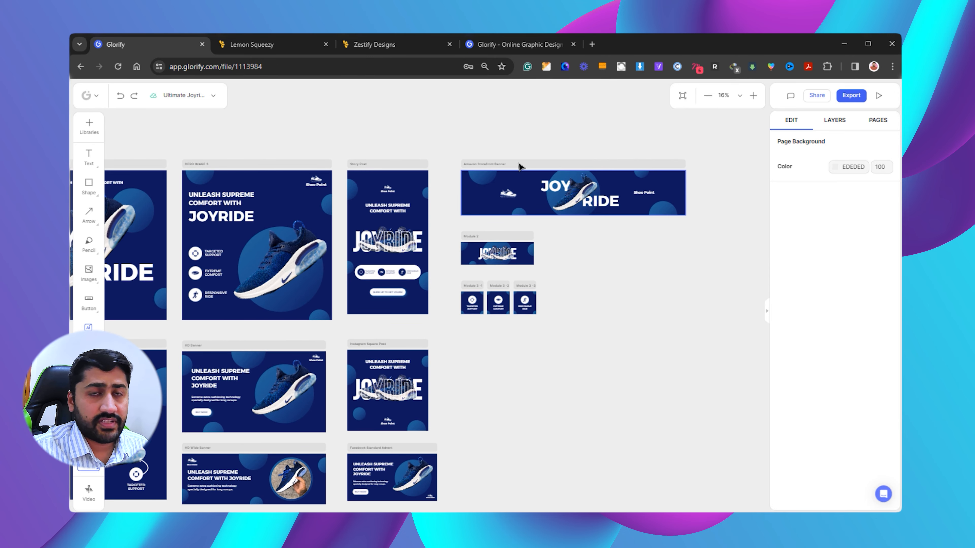
left_click_drag(264, 200, 365, 202)
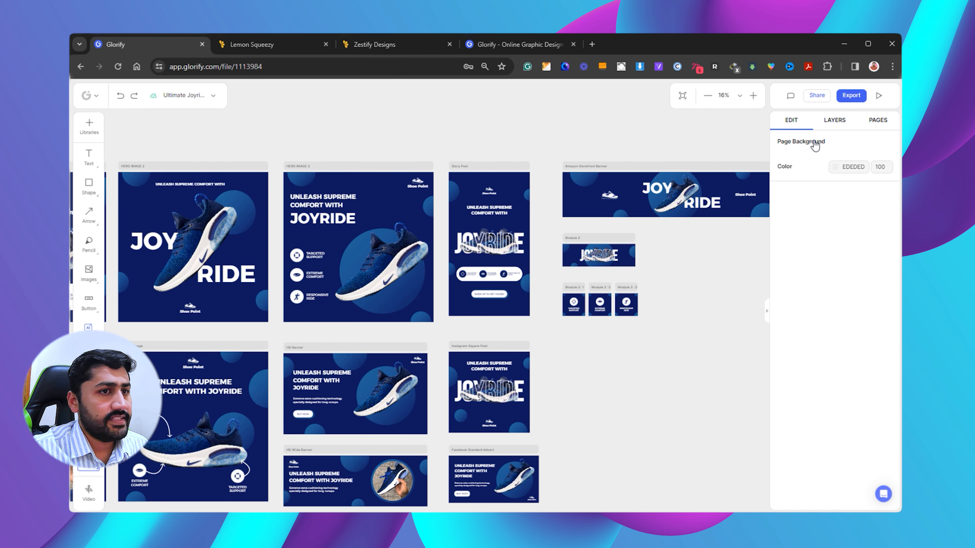
Step: Show the layer list, then open Page 2 and examine its JOYRIDE mockup artboards one after another
left_click(839, 122)
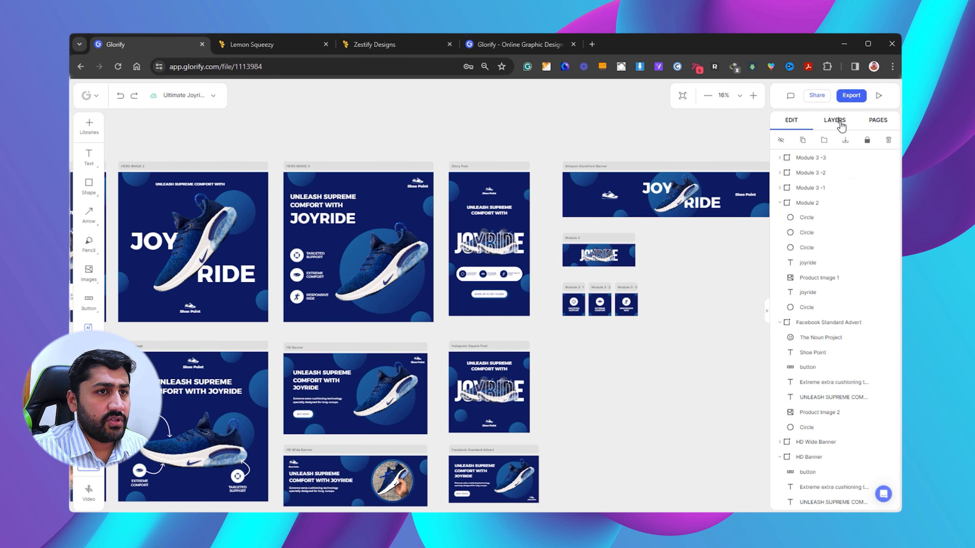
left_click(872, 122)
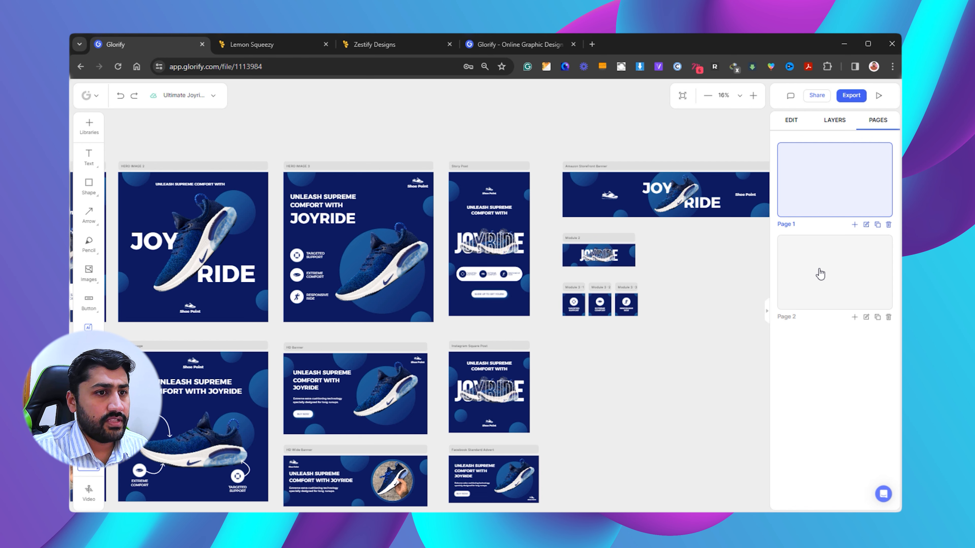
left_click(780, 274)
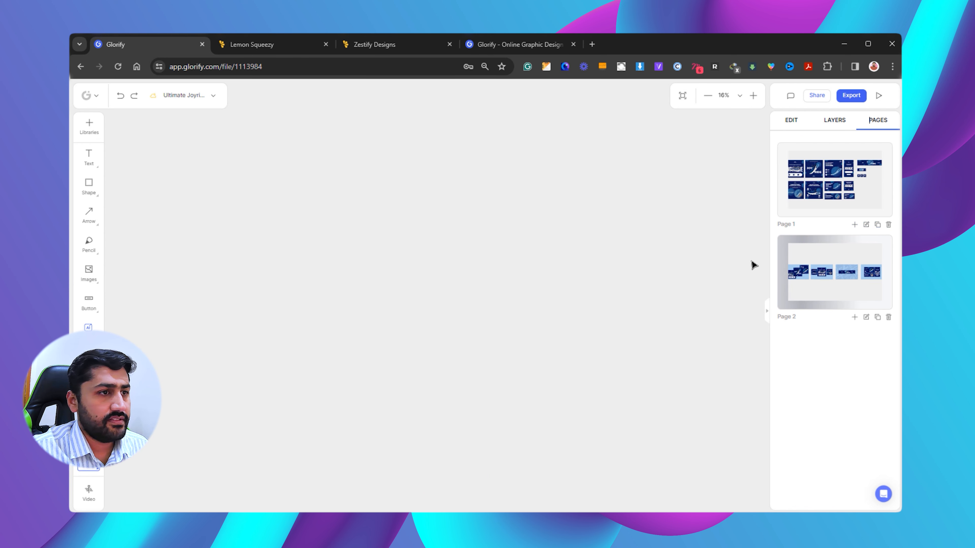
left_click(740, 96)
left_click(753, 96)
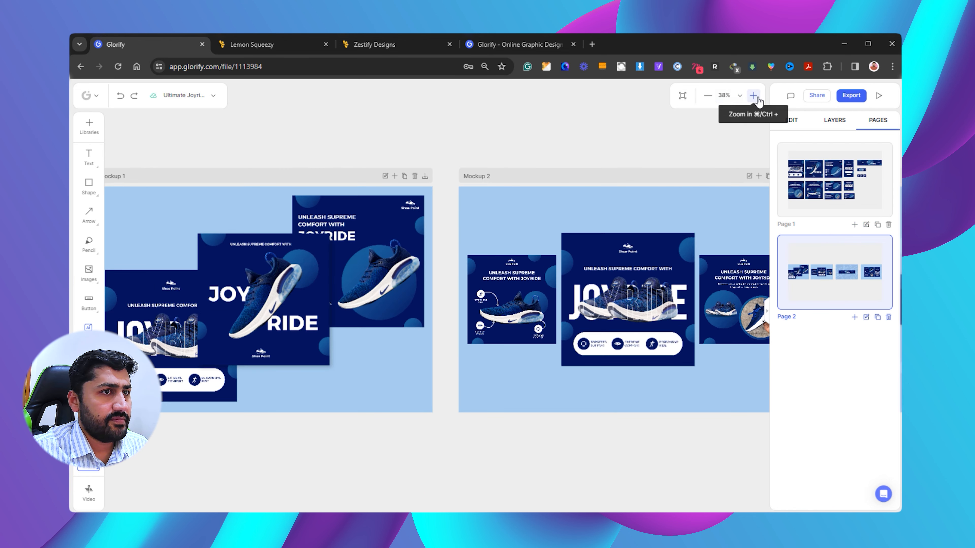
left_click_drag(263, 244, 354, 240)
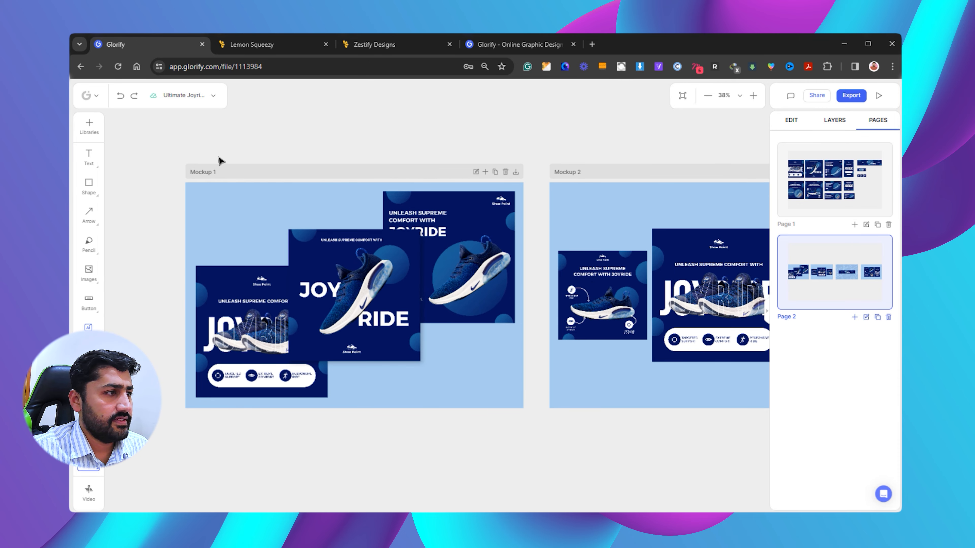
left_click_drag(507, 232, 358, 226)
left_click_drag(562, 240, 391, 227)
left_click_drag(589, 250, 447, 255)
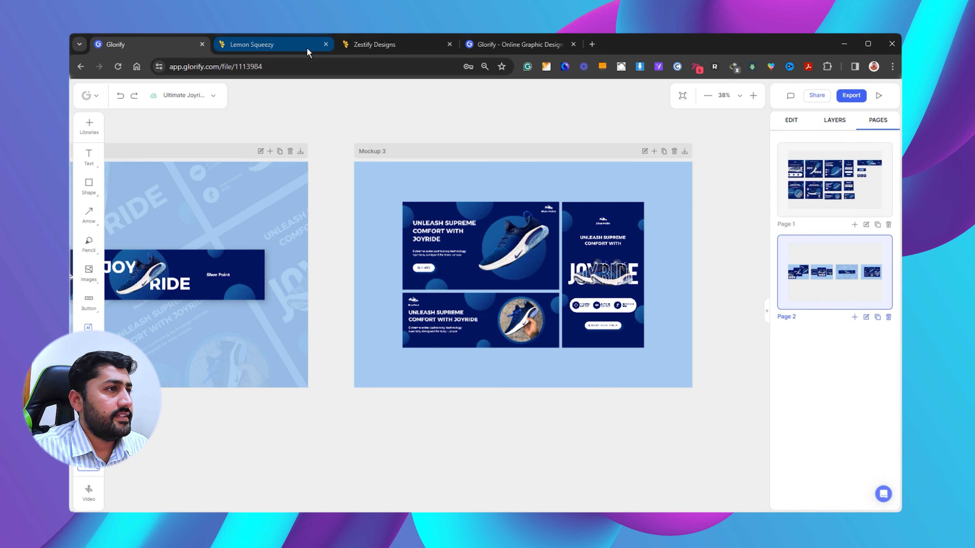
Step: Switch to the Zestify Designs storefront and browse the whole template catalogue, returning to its beginning
left_click(369, 45)
scroll(525, 239, "down", 3)
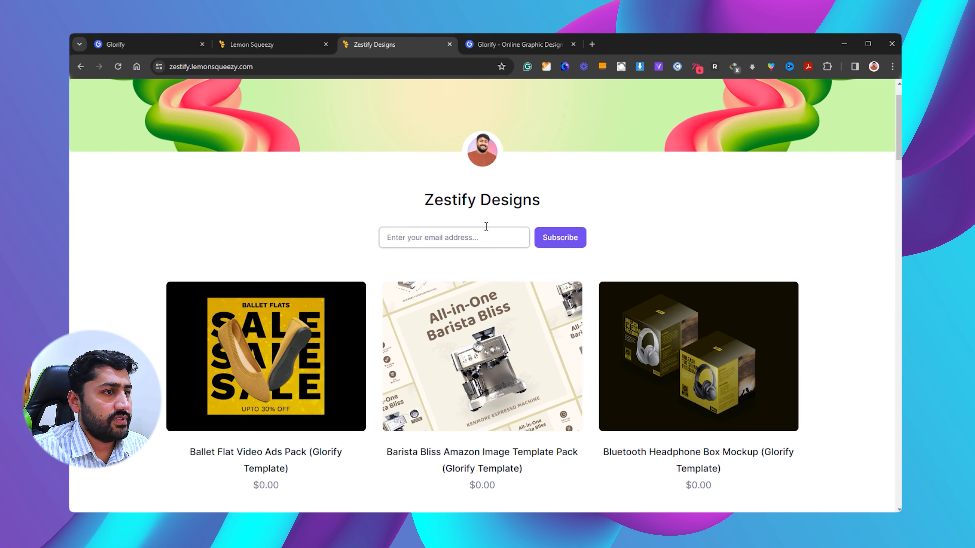
scroll(446, 211, "up", 1)
scroll(446, 211, "up", 1)
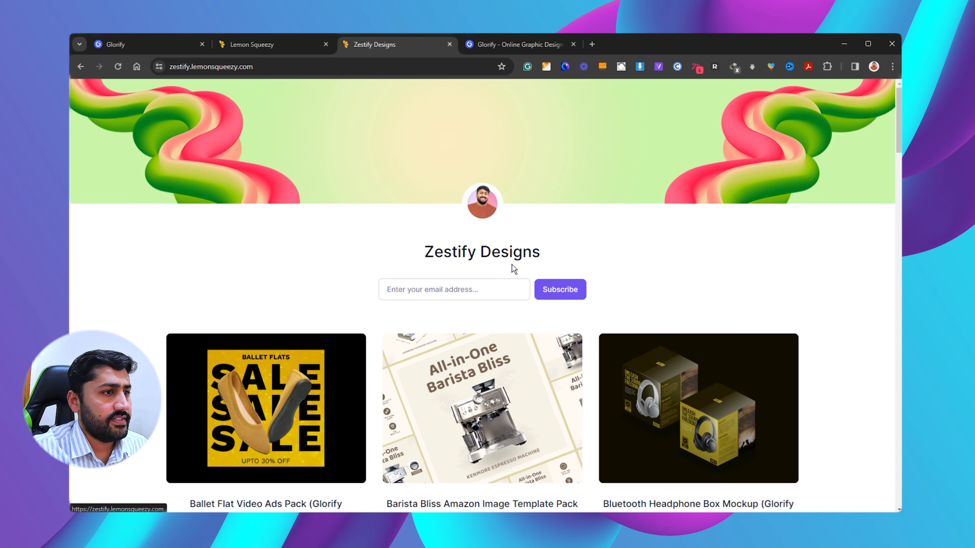
scroll(512, 265, "down", 2)
scroll(501, 256, "down", 2)
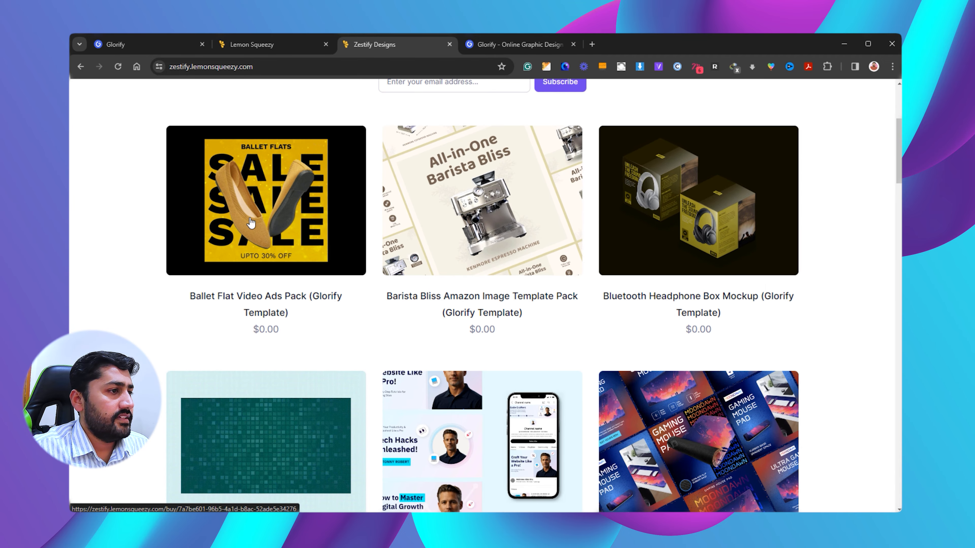
scroll(632, 234, "down", 3)
scroll(380, 255, "down", 10)
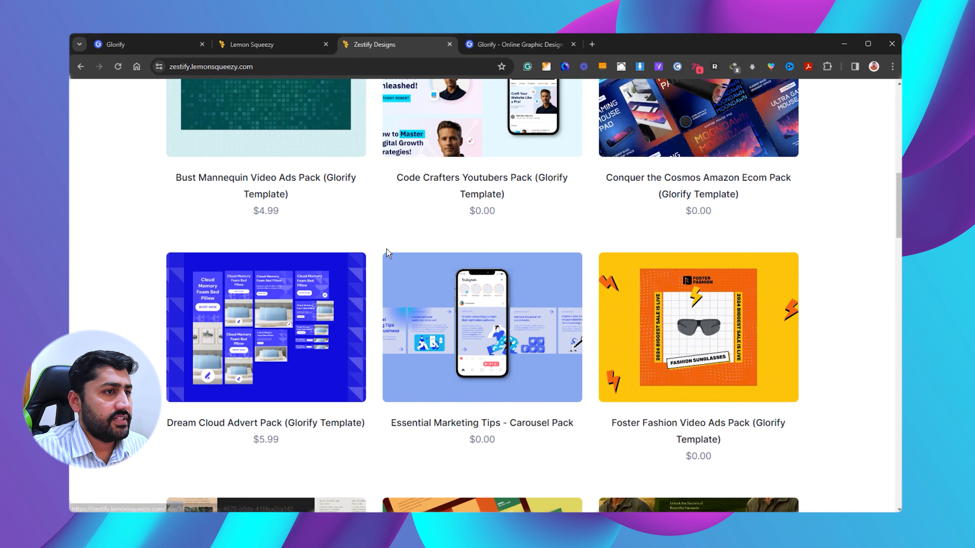
scroll(375, 262, "down", 20)
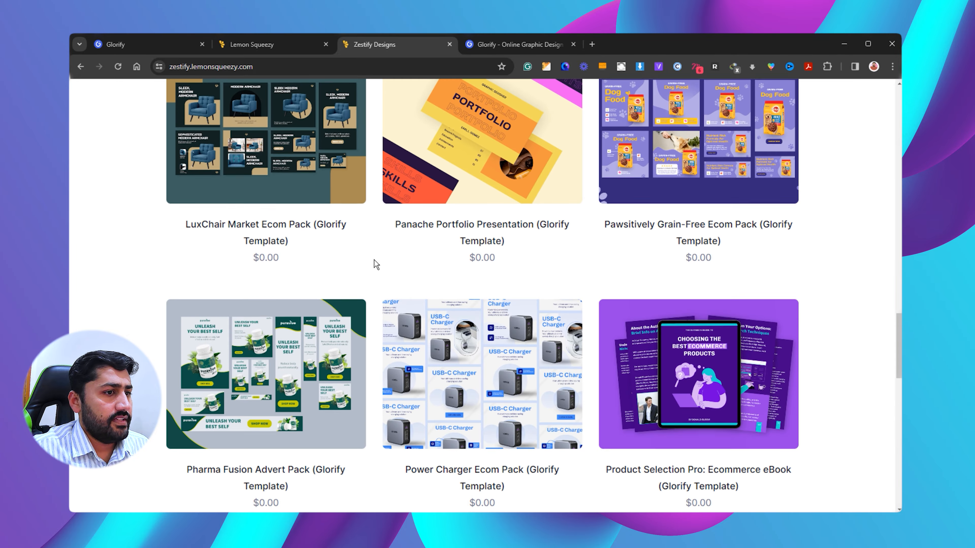
scroll(374, 261, "down", 8)
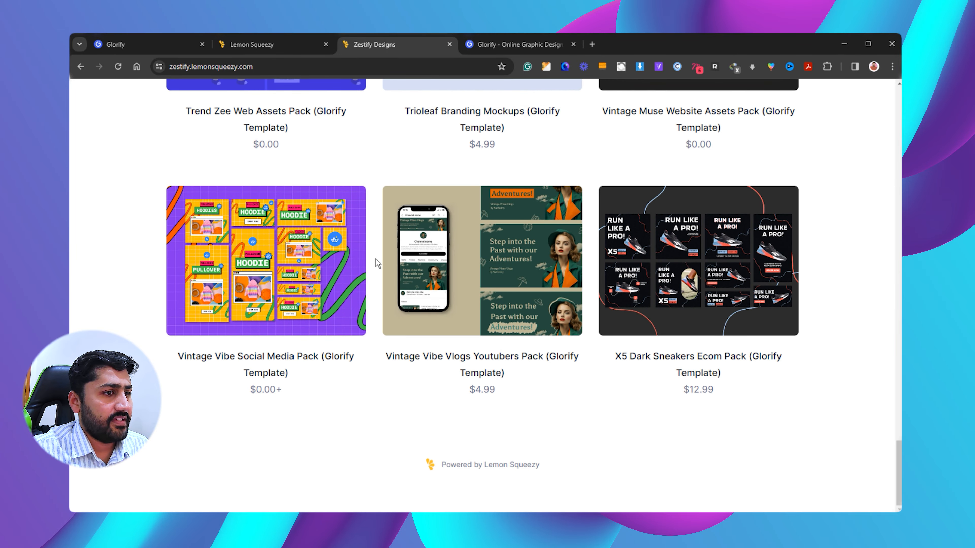
scroll(476, 299, "up", 14)
left_click_drag(895, 340, 898, 102)
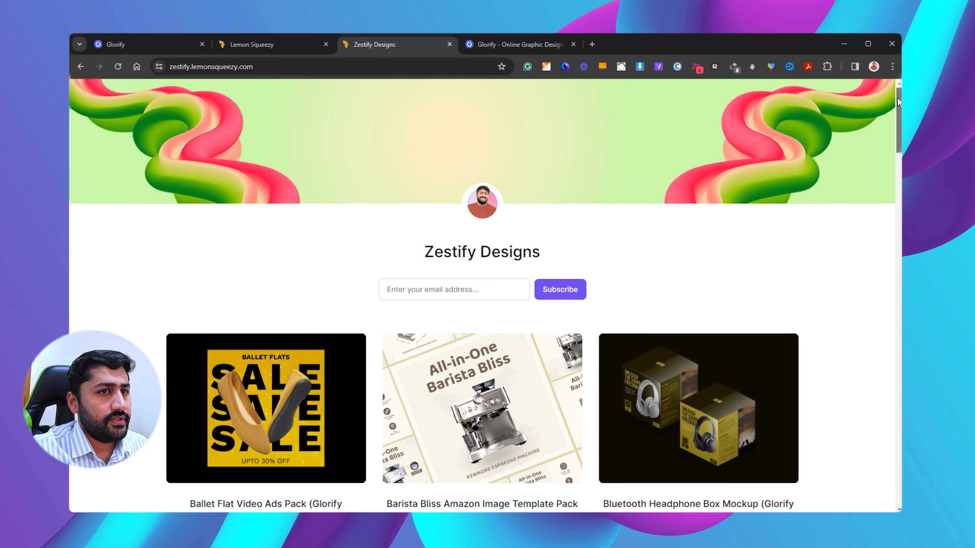
Step: Switch to the Lemon Squeezy dashboard and review the revenue, subscription, refund and email subscriber charts
left_click(263, 46)
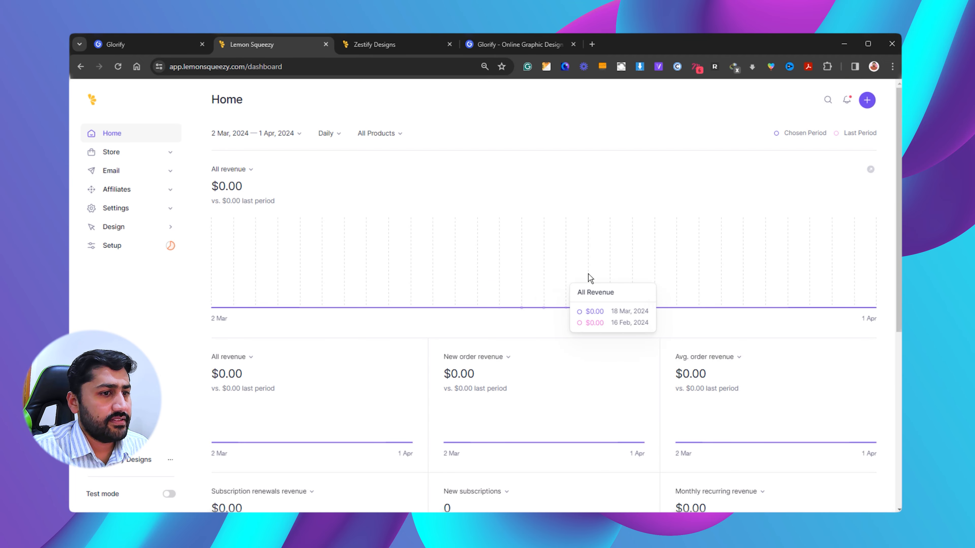
scroll(517, 179, "down", 4)
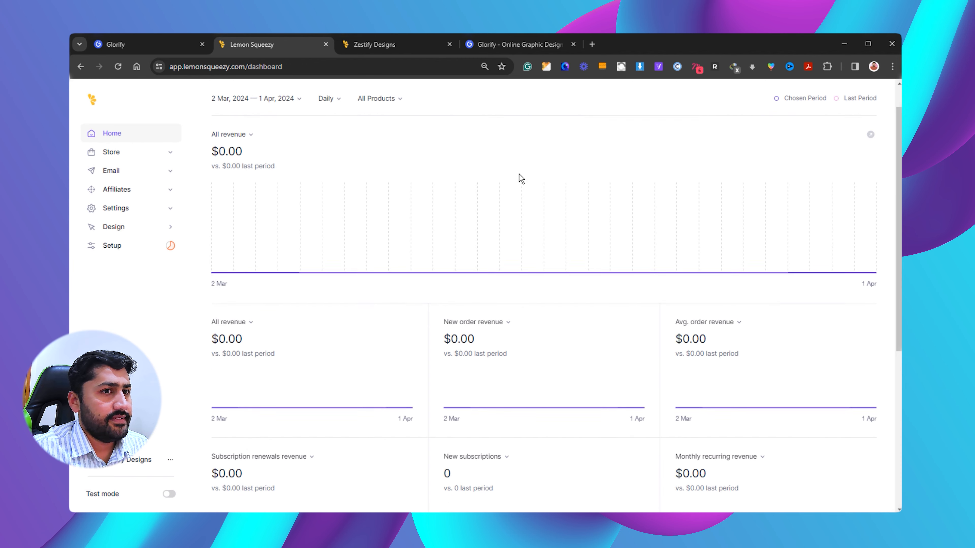
scroll(322, 246, "down", 3)
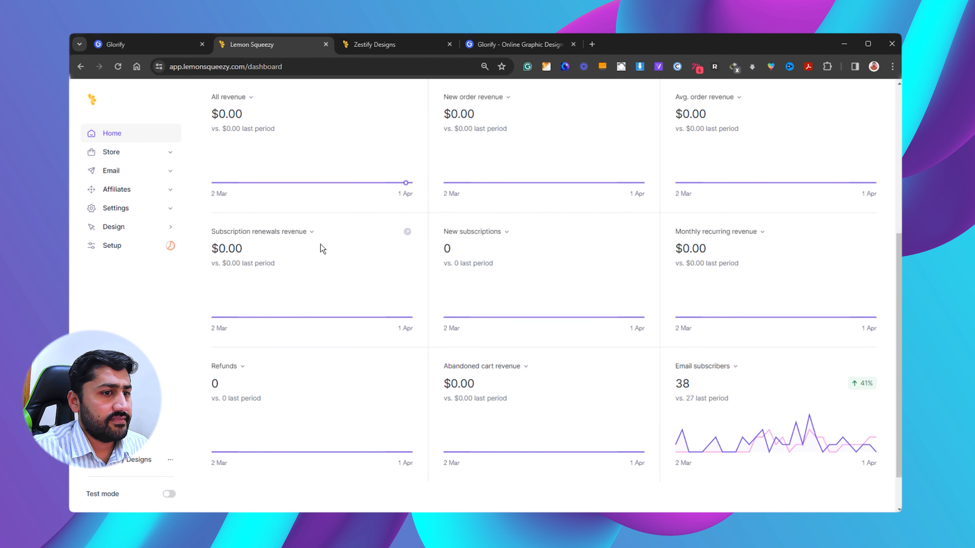
scroll(498, 279, "down", 1)
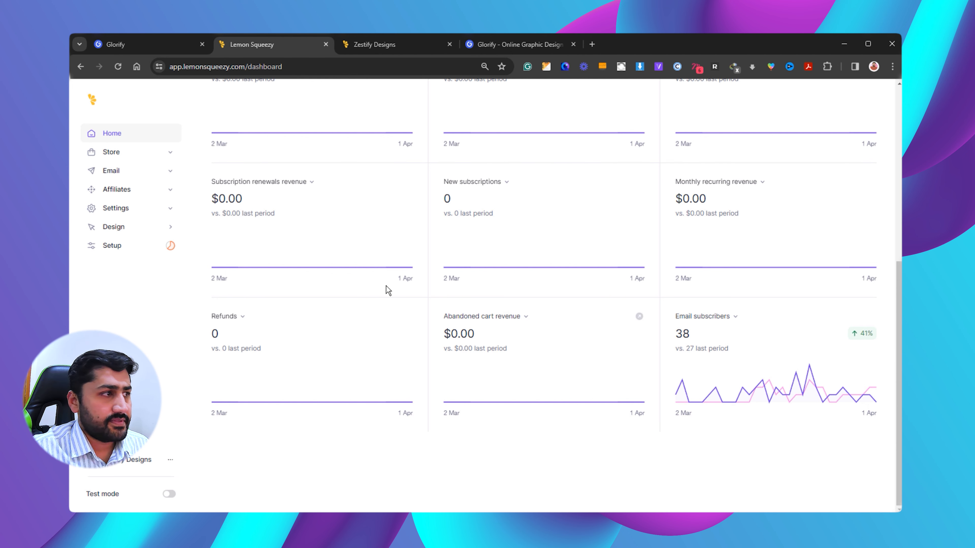
scroll(440, 299, "up", 5)
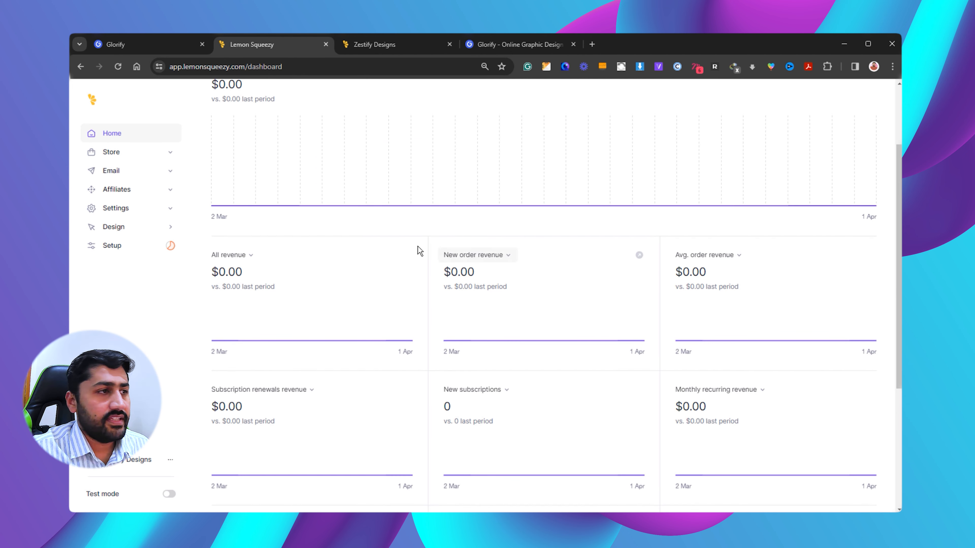
Step: Open the store's Orders page and look through the order totals and the list of recent orders
left_click(149, 156)
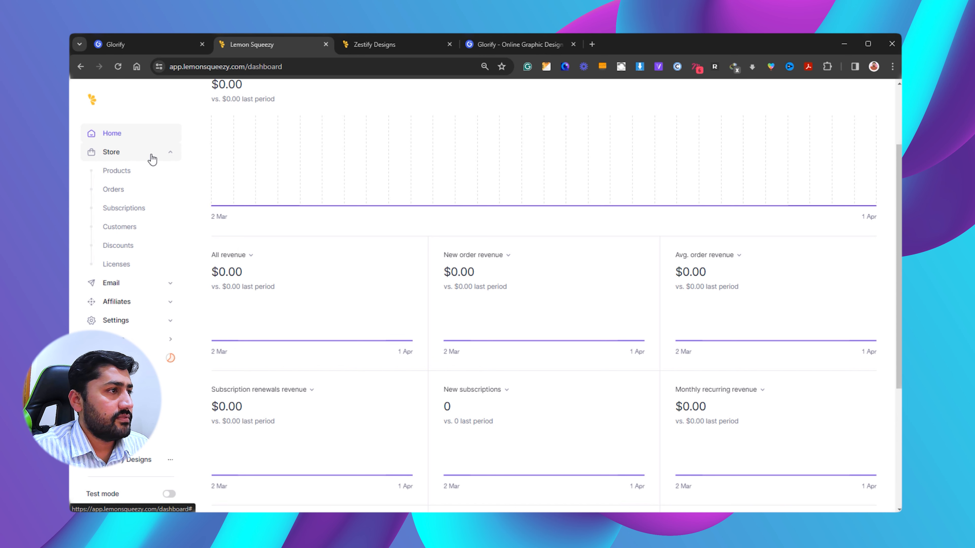
left_click(127, 188)
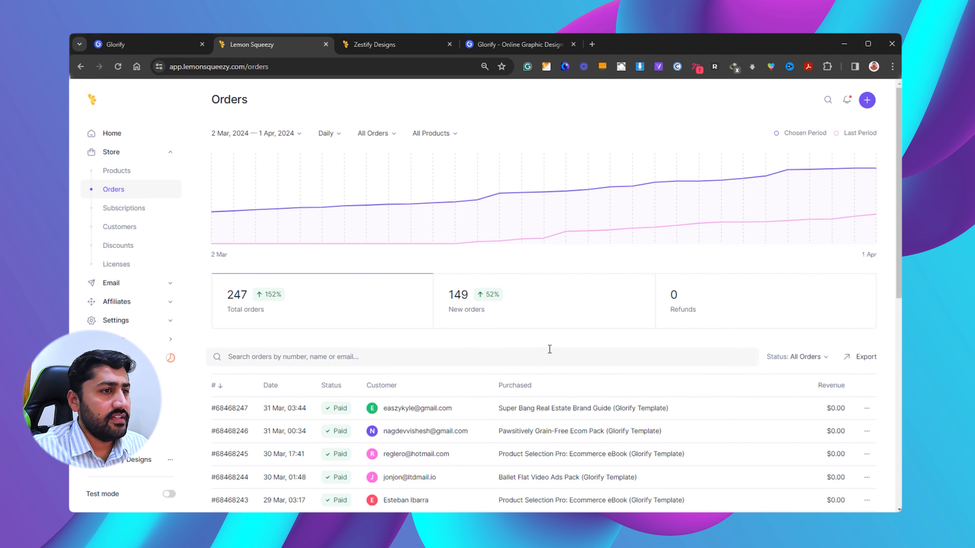
scroll(454, 327, "down", 3)
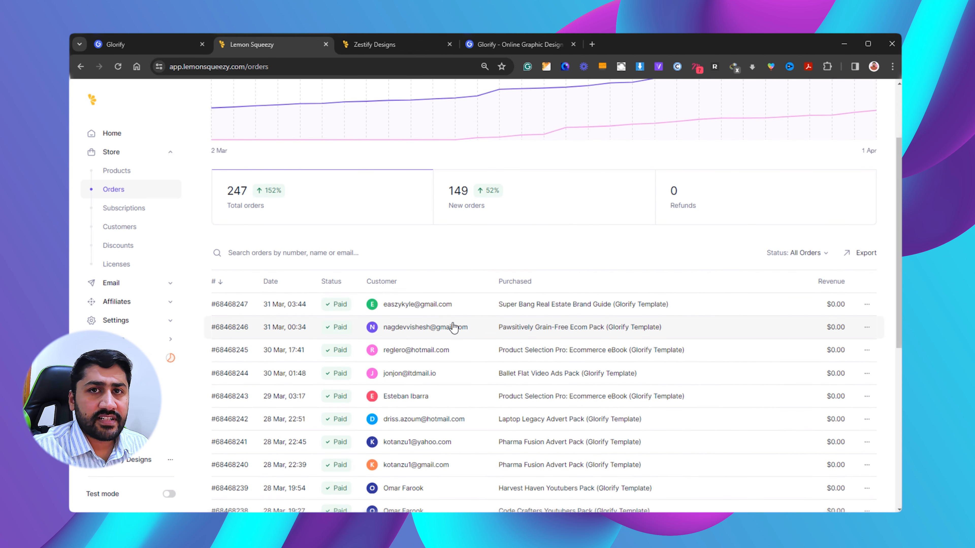
Step: Switch to the Glorify Templates Marketplace and browse its use-case filters and template packs
left_click(510, 44)
scroll(329, 296, "up", 10)
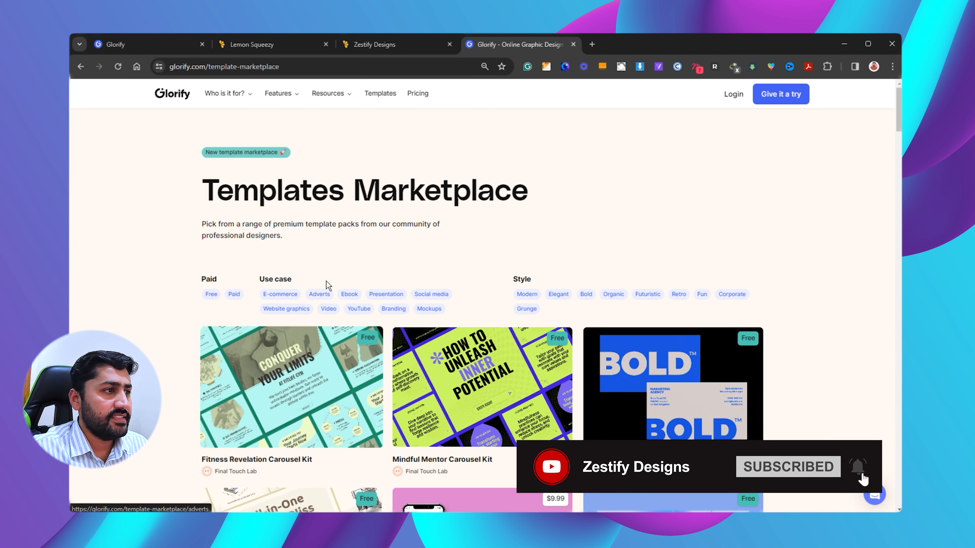
scroll(329, 296, "down", 3)
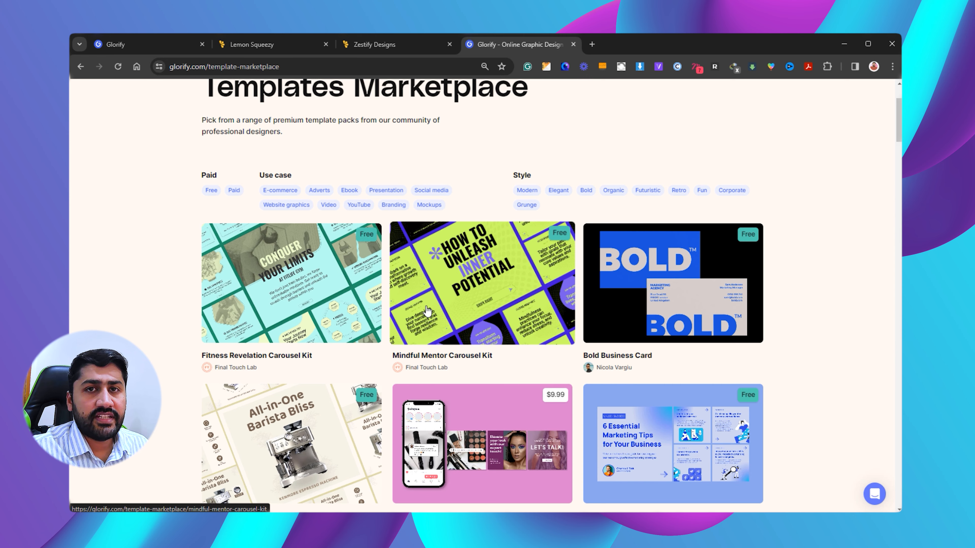
scroll(427, 311, "down", 8)
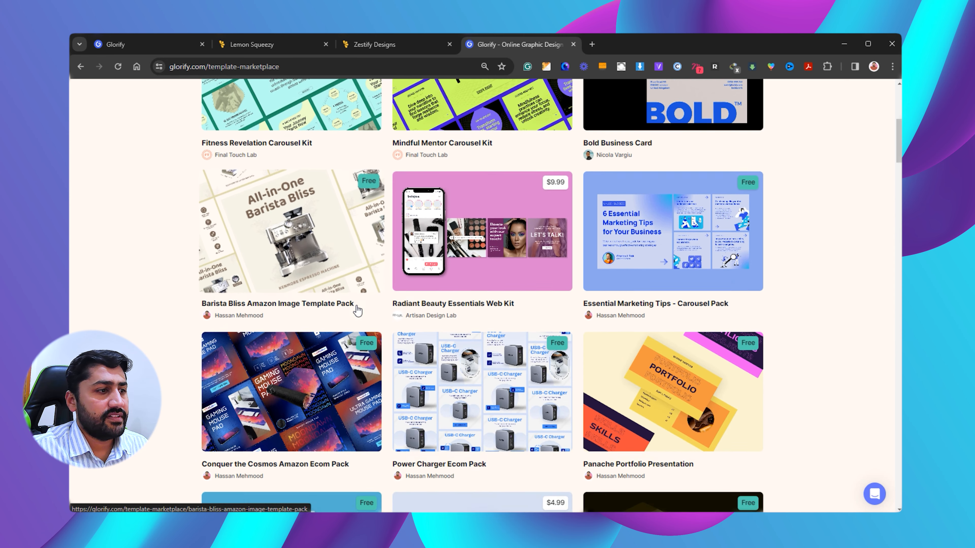
scroll(378, 310, "up", 8)
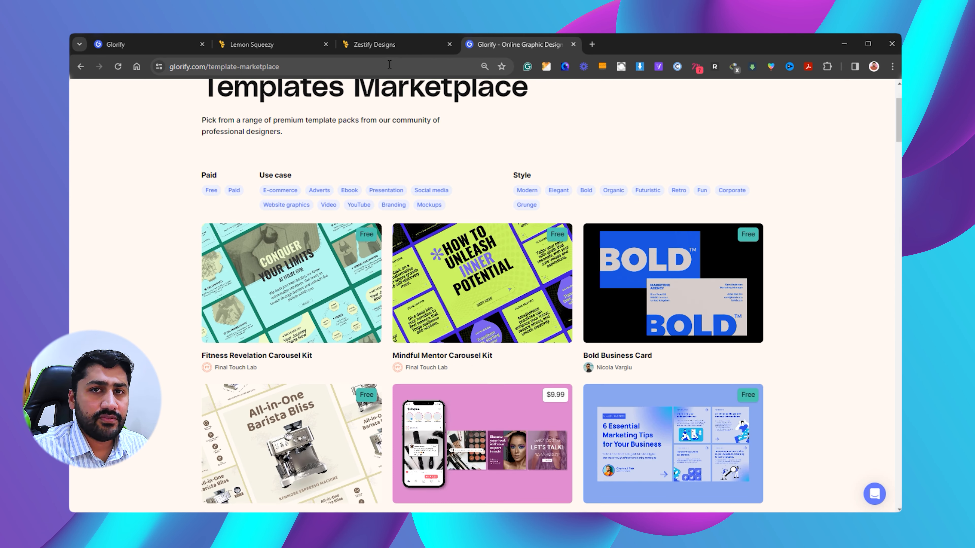
Step: Return to the Lemon Squeezy Orders page and show the options for creating a new product, broadcast, discount or subscriber
mouse_move(281, 47)
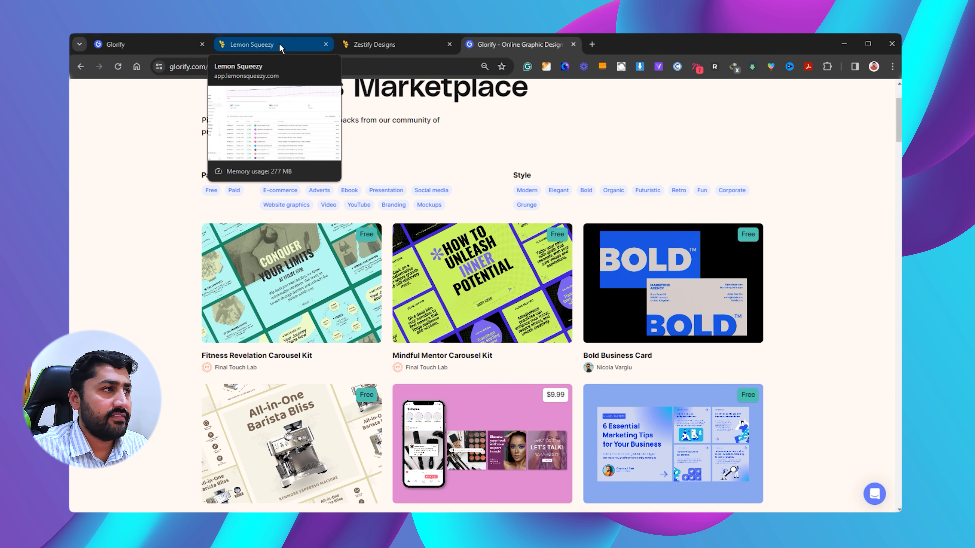
left_click(281, 48)
scroll(390, 206, "up", 3)
left_click(867, 100)
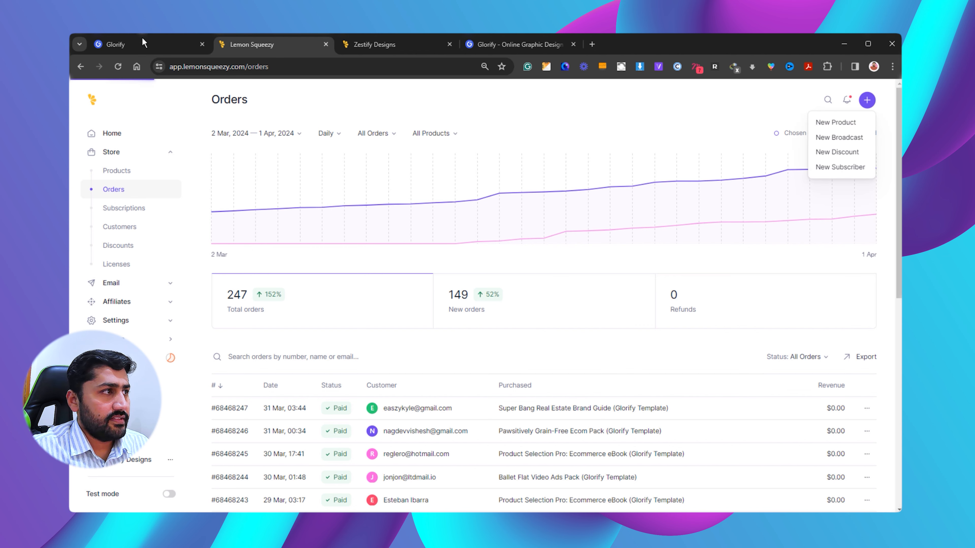
Step: Switch to the Ultimate Joyride design file in Glorify and look over the mockups on Page 2
left_click(144, 43)
scroll(261, 175, "left", 5)
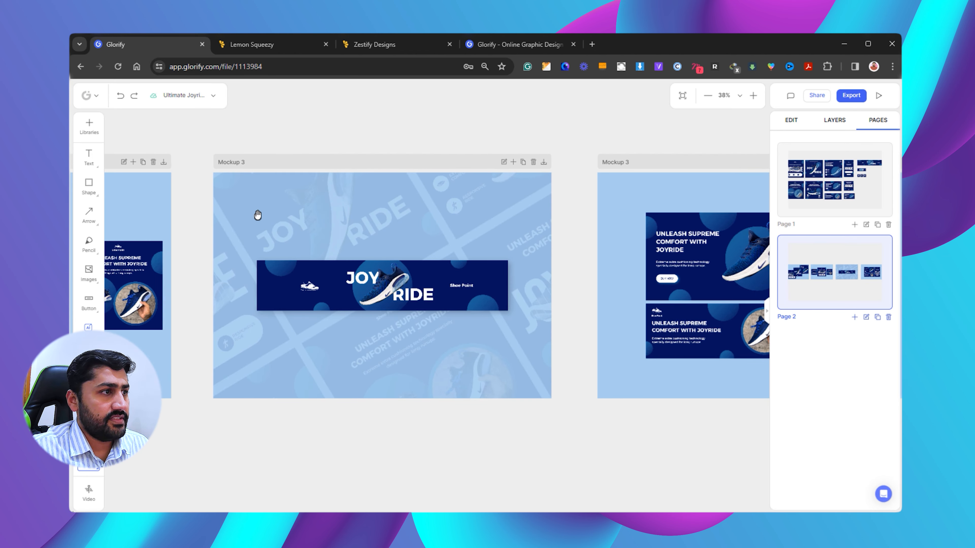
left_click_drag(258, 215, 391, 213)
Step: Switch back to Lemon Squeezy and, on a new product, enter the name "Ultimate Joyride Amazon Ecommerce Template Pack" copied from the Notepad notes
left_click(251, 44)
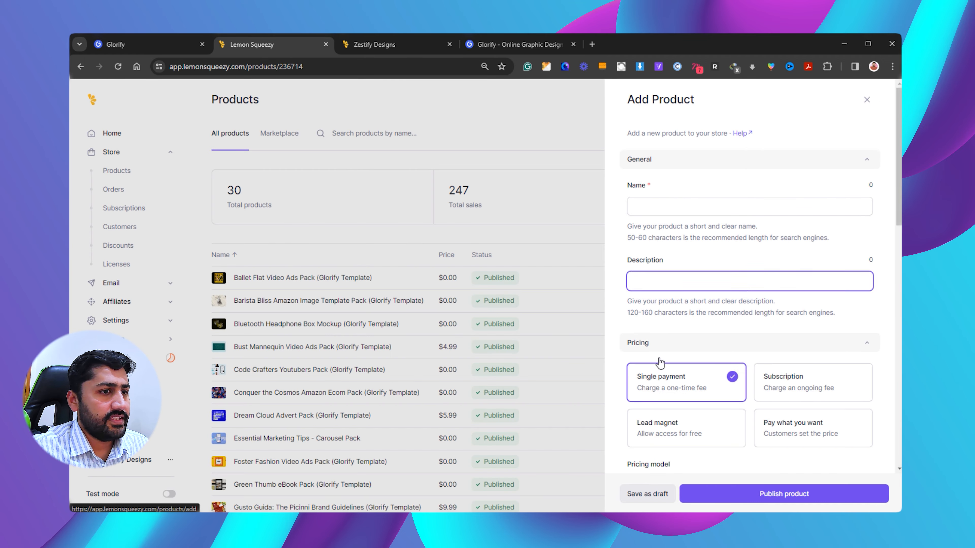
key("alt+Tab")
left_click(199, 138)
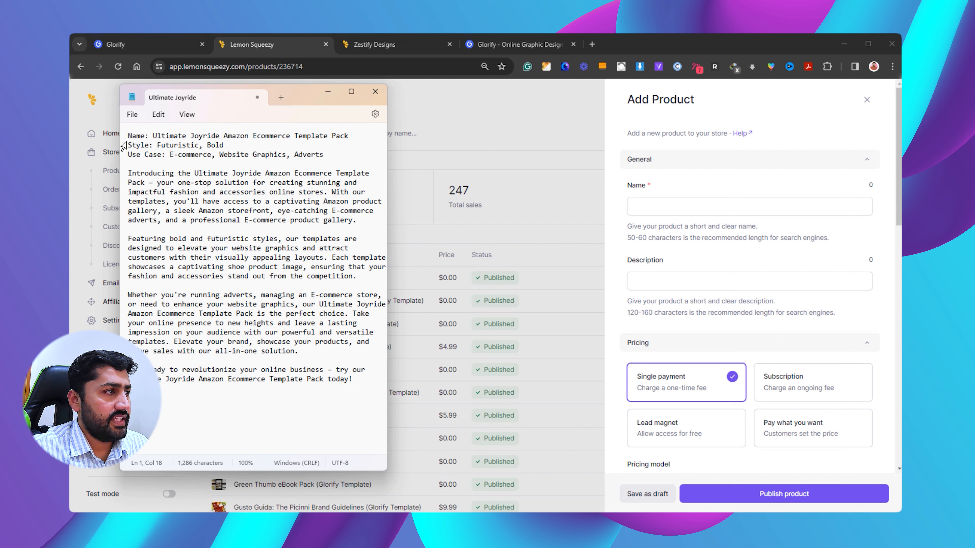
left_click_drag(155, 135, 357, 139)
key("ctrl+c")
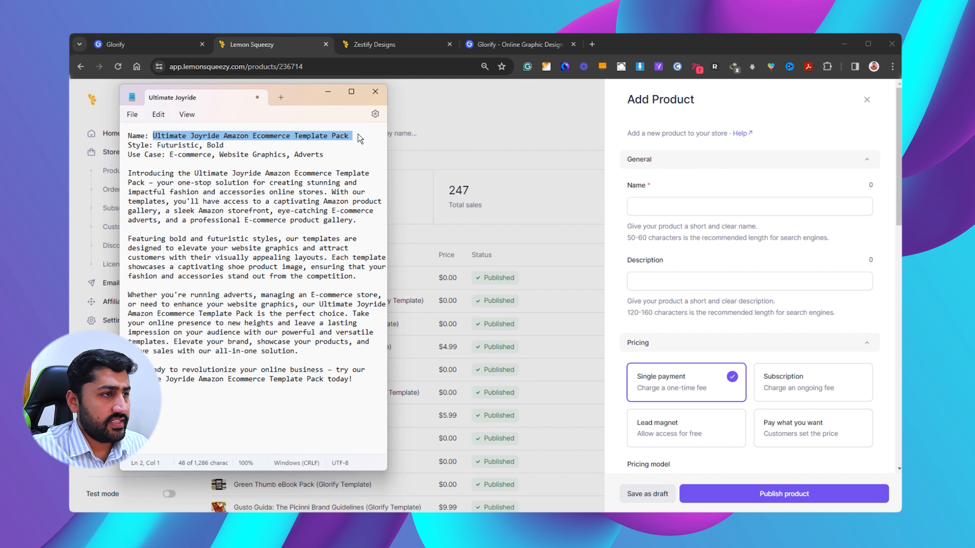
left_click(665, 204)
key("ctrl+v")
Step: Fill in the product description with the full introductory text from the Notepad notes, from "Introducing the Ultimate Joyride" through the closing paragraph
left_click(657, 278)
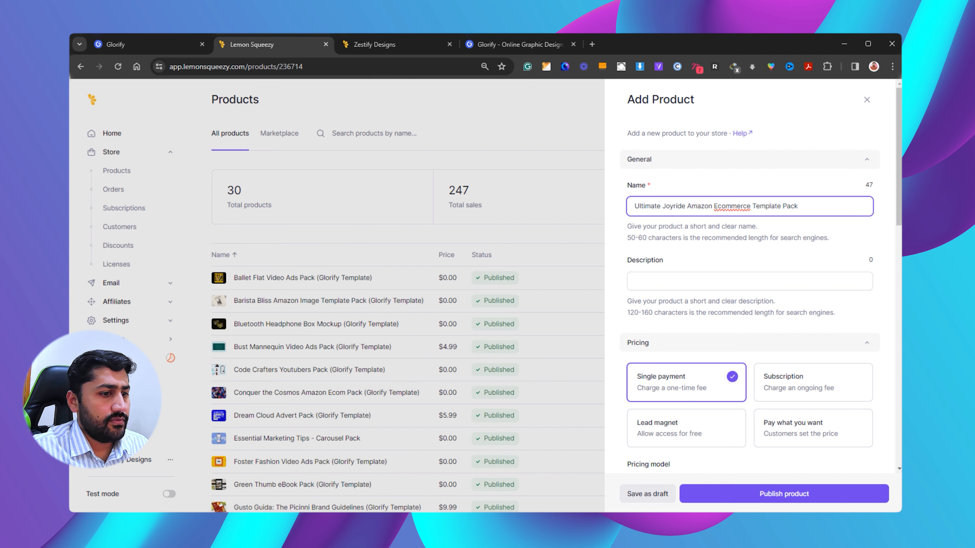
key("alt+Tab")
left_click_drag(129, 172, 353, 380)
left_click(681, 280)
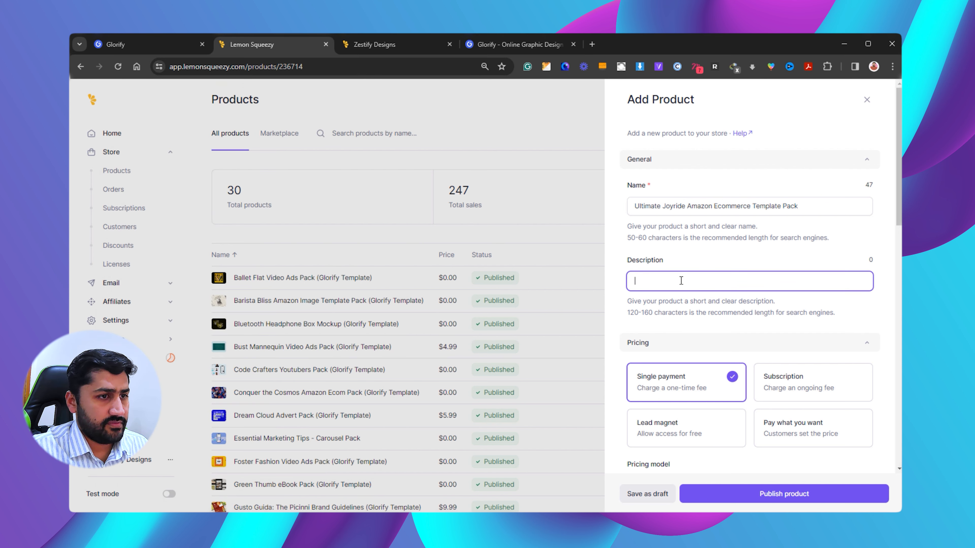
type("Introducing the Ultimate Joyride Amazon Ecommerce Template Pack – your one-stop solution for creating stunning and impactful fashion and accessories online stores. With our templates, you'll have access to a captivating Amazon product gallery, a sleek Amazon storefront, eye-catching E-commerce adverts, and a professional E-commerce product gallery. Featuring bold and futuristic styles, our templates are designed to elevate your website graphics and attract customers with their visually appealing layouts. Each template showcases a captivating shoe product image, ensuring that your fashion and accessories stand out from the competition. Whether you're running adverts, managing an E-commerce store, or need to enhance your website graphics, our Ultimate Joyride Amazon Ecommerce Template Pack is the perfect choice. Take your online presence to new heights and leave a lasting impression on your audience with our powerful and versatile templates. Elevate your brand, showcase your products, and drive sales with our all-in-one solution. Get ready to revolutionize your online business – try our Ultimate Joyride Amazon Ecommerce Template Pack today!")
Step: Separate the paragraphs of the product description with blank lines
key("Return")
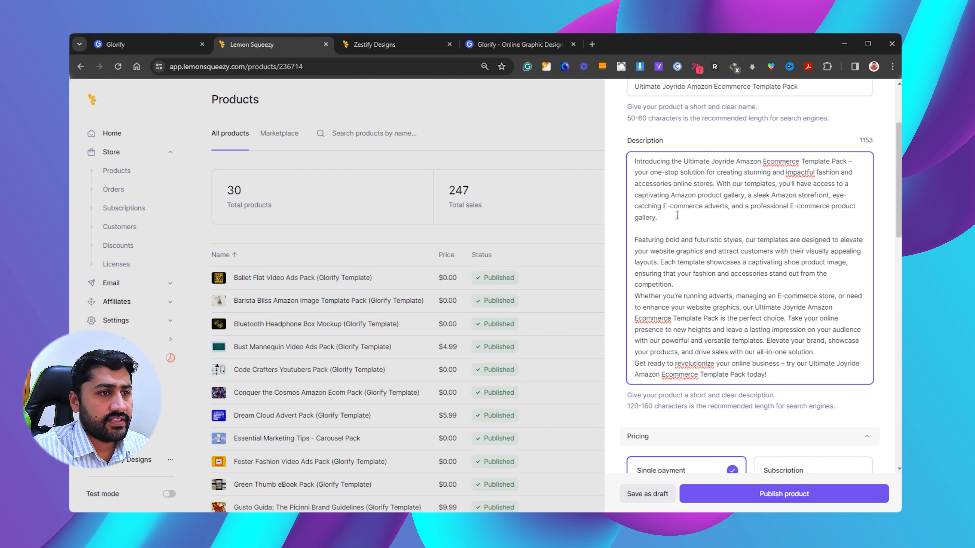
key("Return")
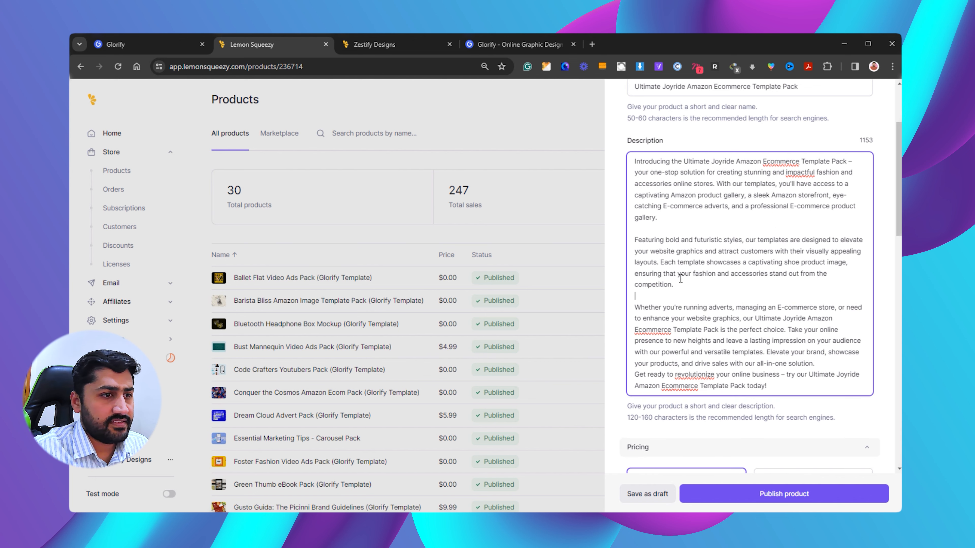
scroll(713, 261, "down", 1)
left_click(824, 314)
key("Return")
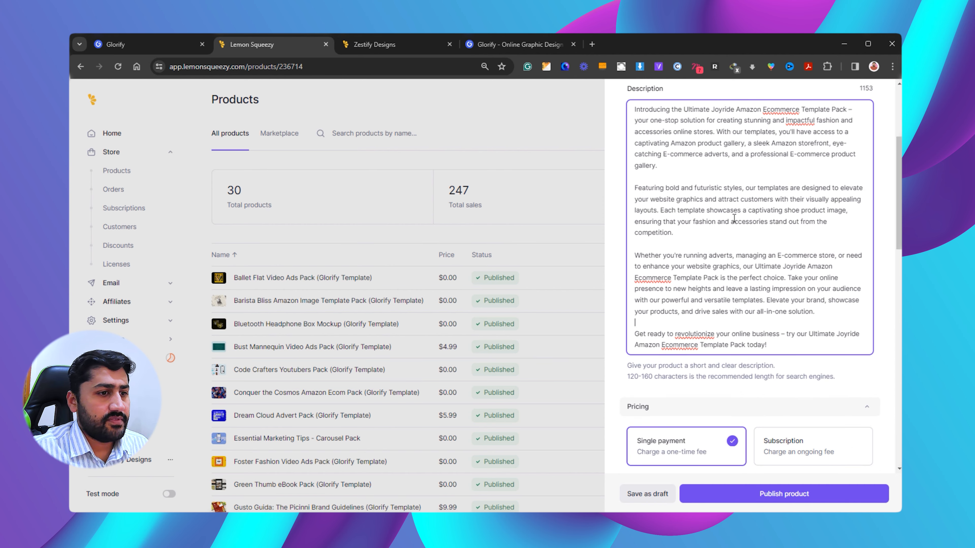
Step: Keep the product on single payment with standard pricing and set its price to $0
scroll(734, 218, "down", 5)
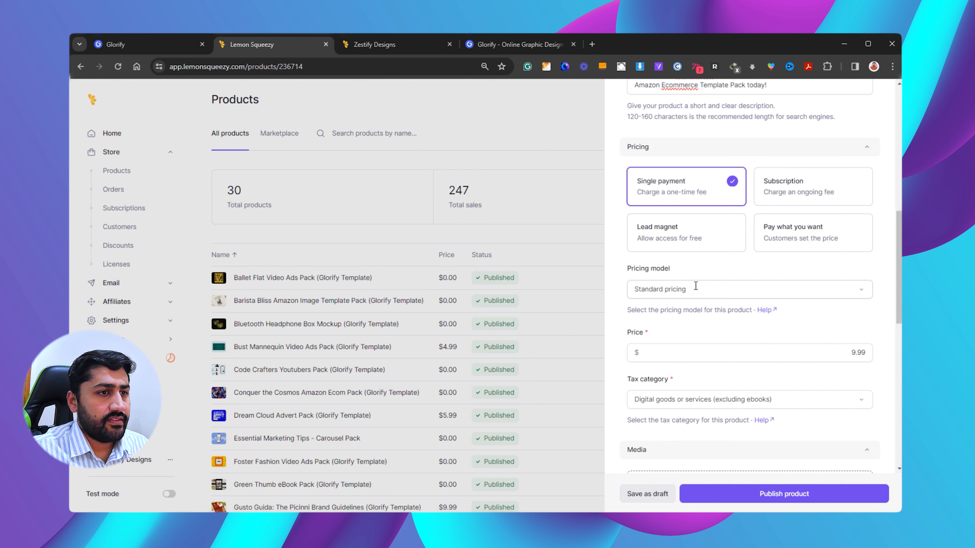
scroll(693, 284, "down", 1)
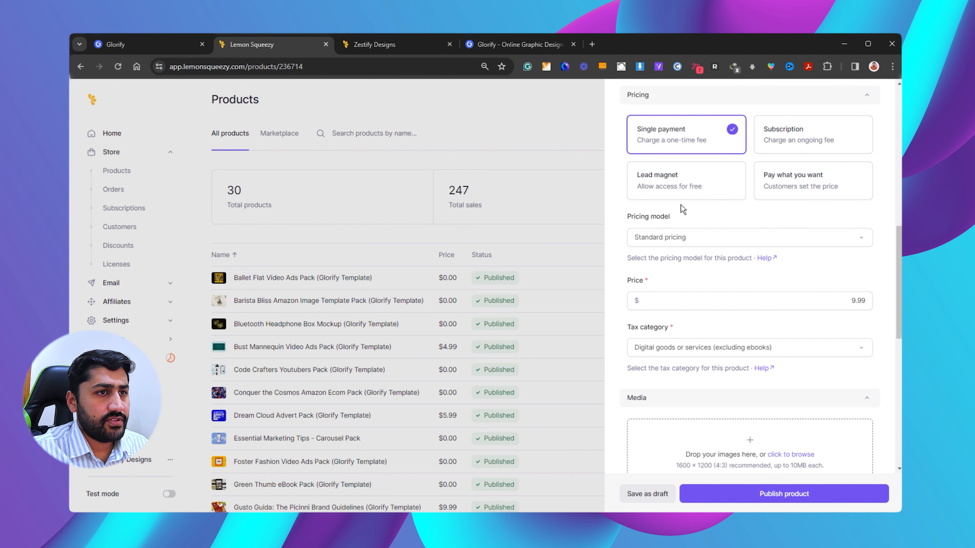
scroll(683, 209, "up", 1)
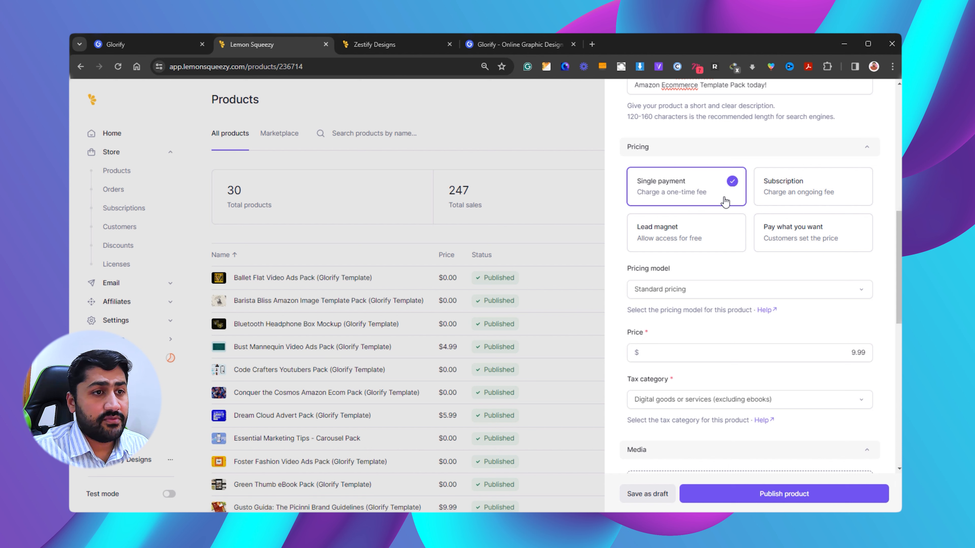
left_click(847, 357)
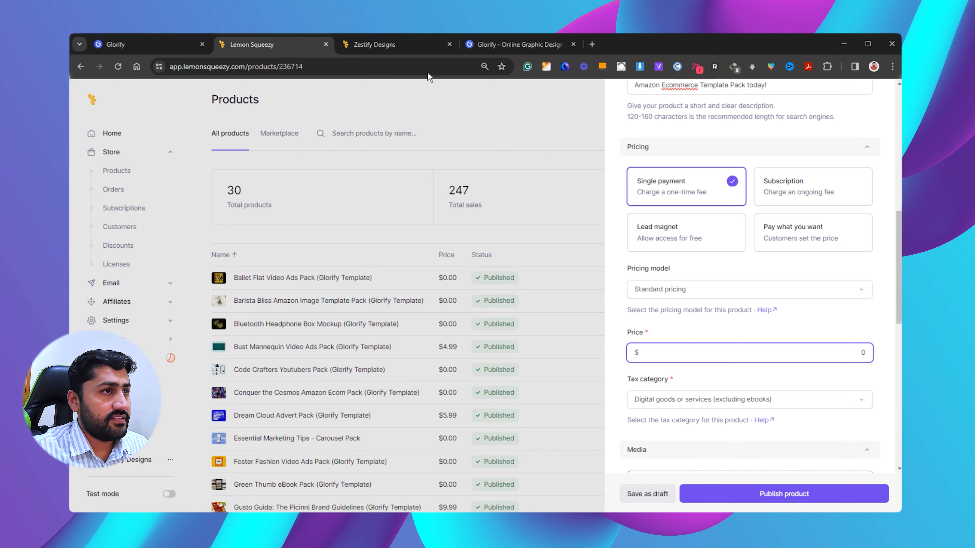
Step: Browse the Glorify template marketplace to compare free and paid packs, and return to the pricing and media sections of the product form
left_click(495, 44)
scroll(588, 253, "down", 7)
scroll(475, 231, "up", 3)
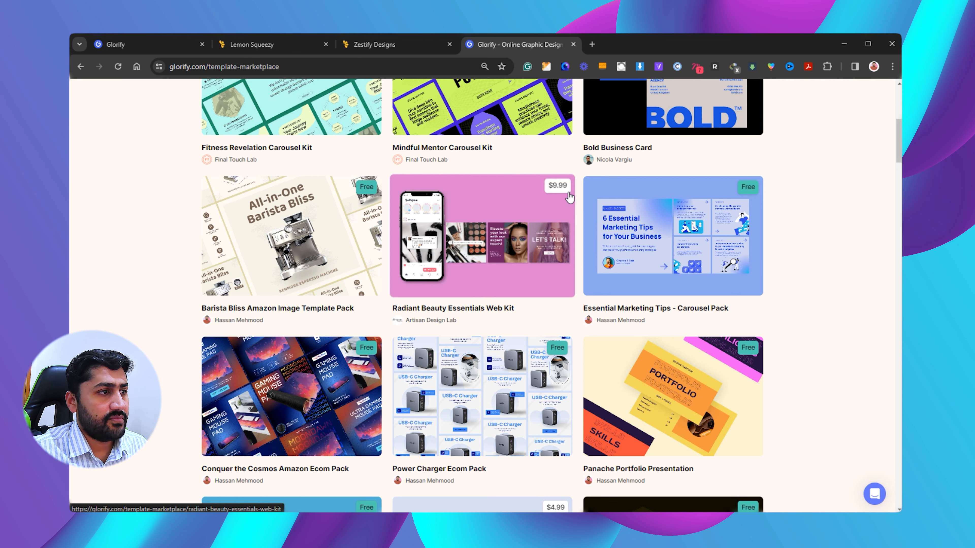
scroll(547, 232, "down", 5)
scroll(508, 281, "up", 3)
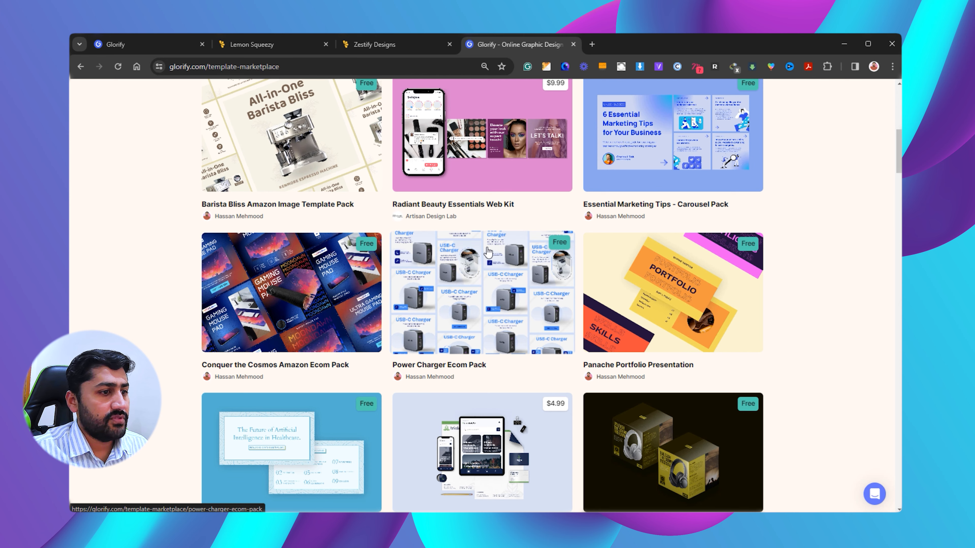
scroll(488, 248, "down", 1)
left_click(270, 45)
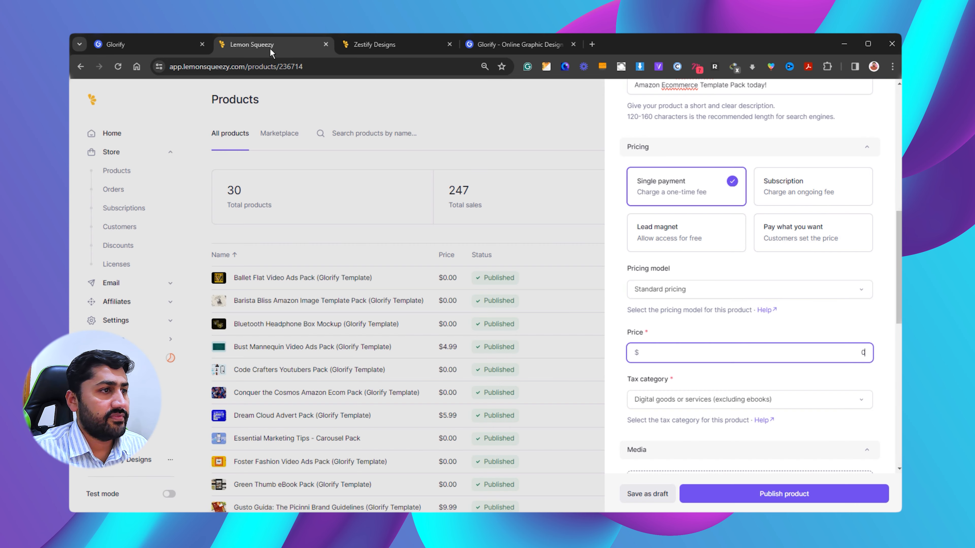
left_click(375, 45)
left_click(288, 40)
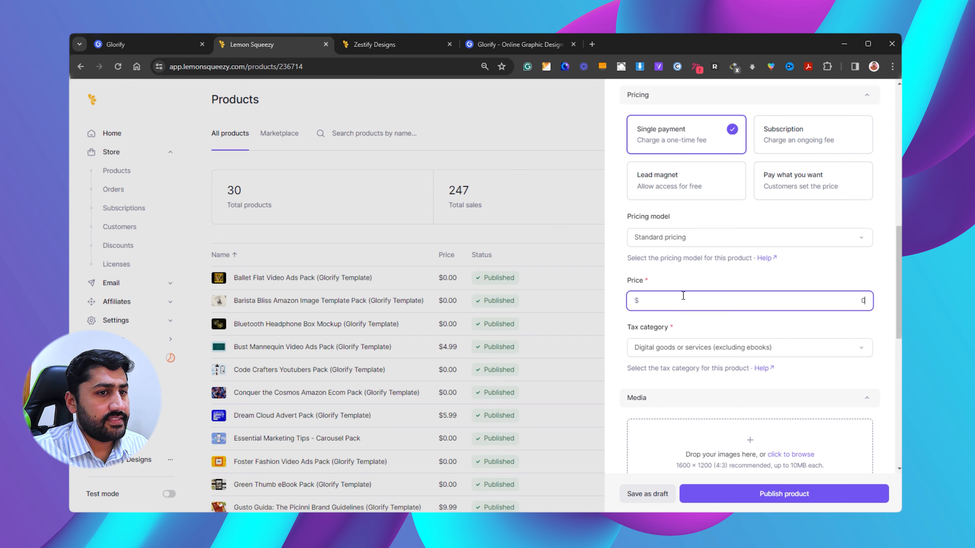
scroll(885, 317, "down", 4)
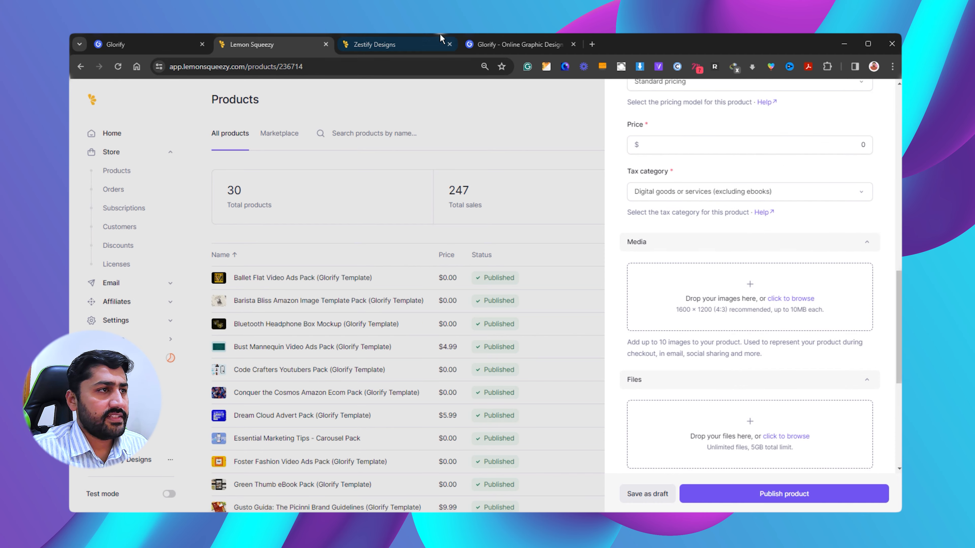
Step: Open the Barista Bliss Amazon Image Template Pack from the Zestify Designs storefront and page through its preview images
left_click(392, 43)
scroll(286, 406, "down", 3)
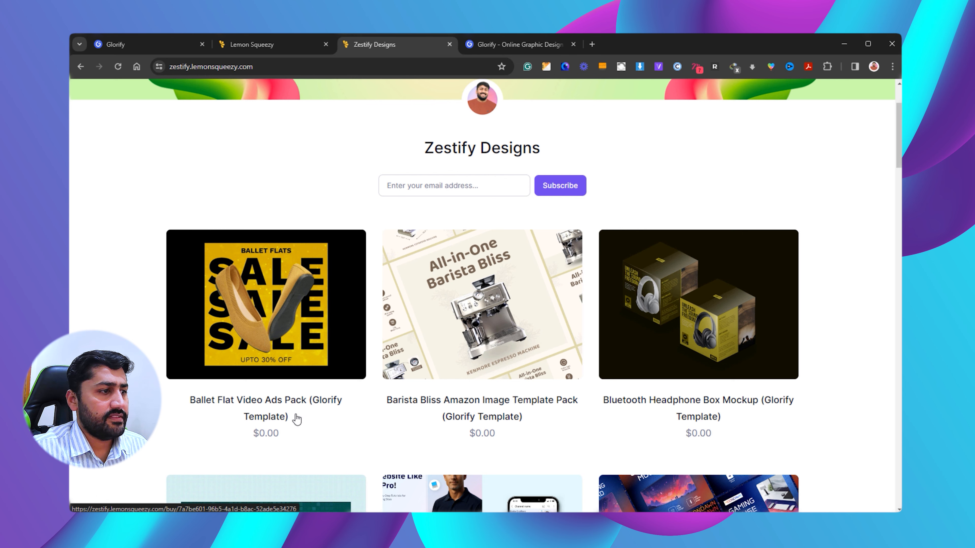
scroll(286, 406, "down", 3)
right_click(469, 288)
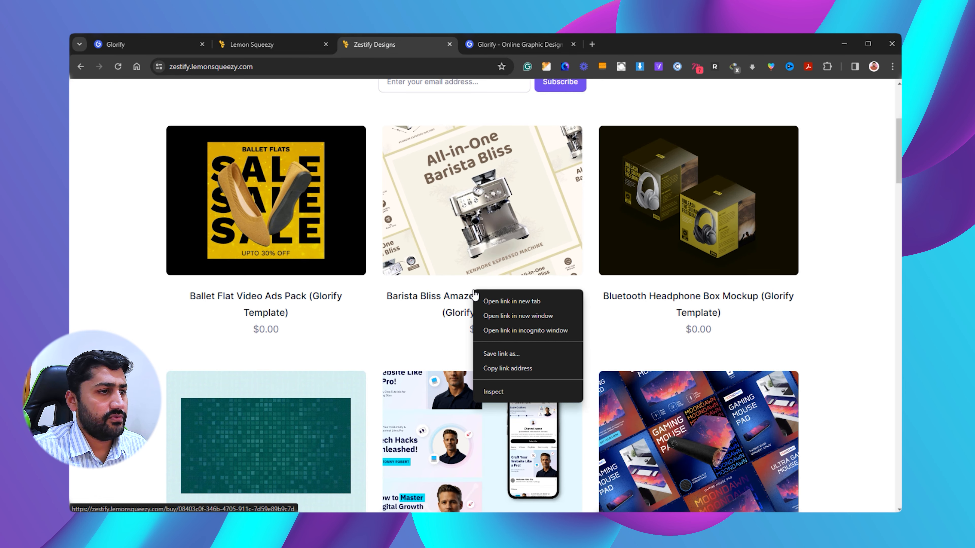
left_click(433, 165)
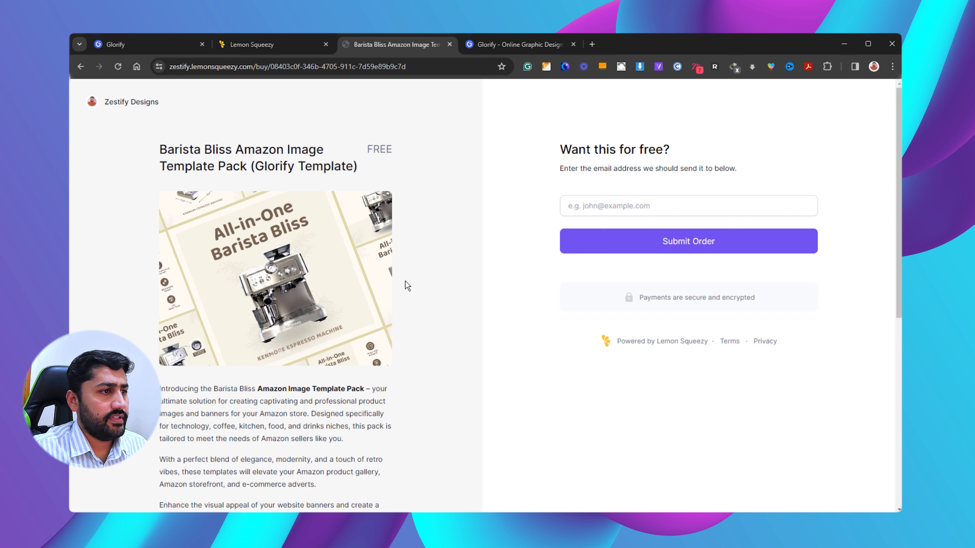
left_click(391, 279)
left_click(392, 279)
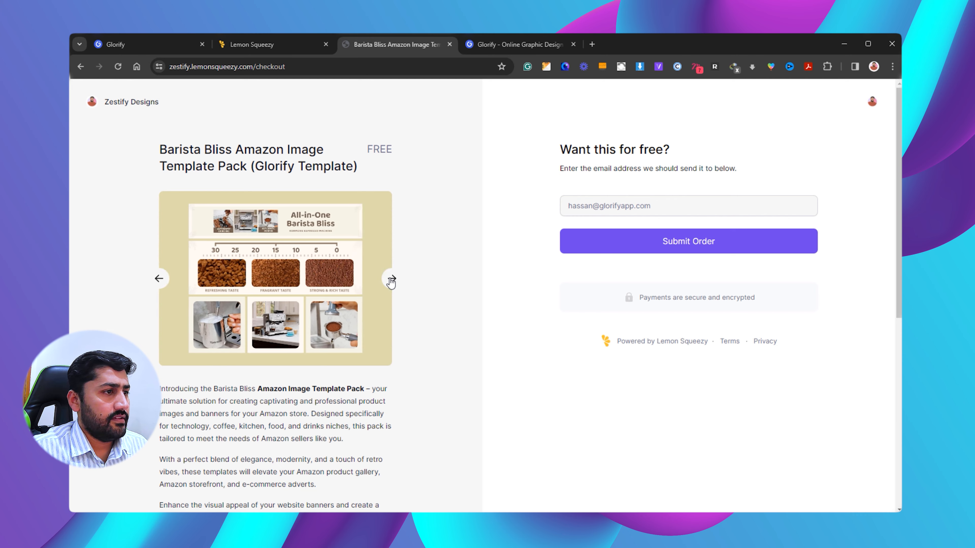
left_click(392, 280)
left_click(391, 280)
Step: Return to the Lemon Squeezy product form and upload the mockup-1, mockup-2 and both mockup-3 images from Downloads > New folder as product media
left_click(251, 43)
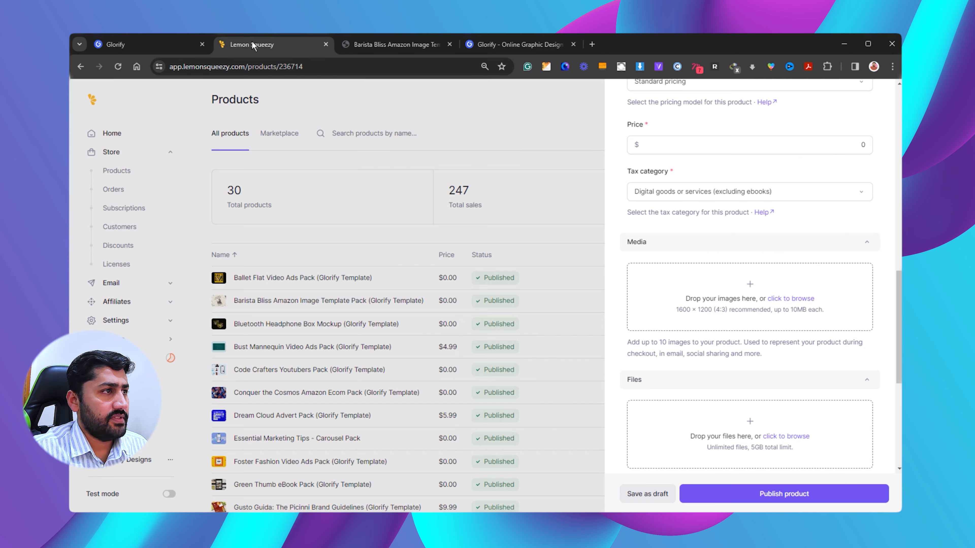
left_click(800, 301)
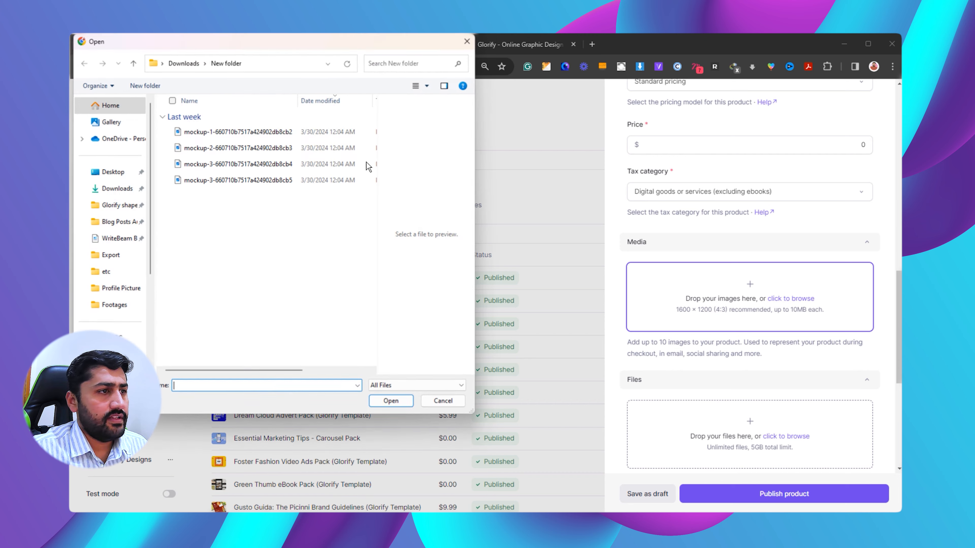
left_click(213, 133)
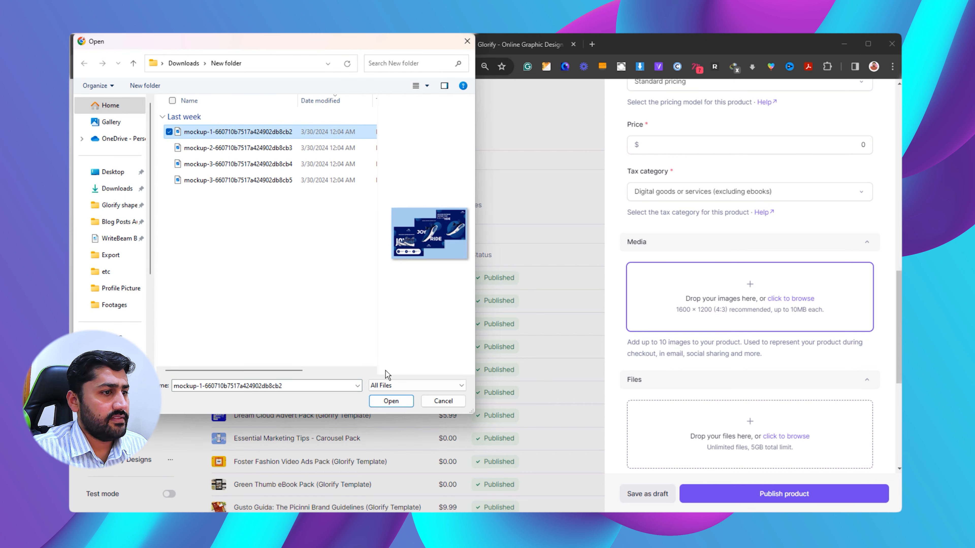
left_click(392, 400)
left_click(800, 303)
left_click(248, 148)
left_click(391, 400)
left_click(802, 304)
left_click(246, 163)
left_click(391, 400)
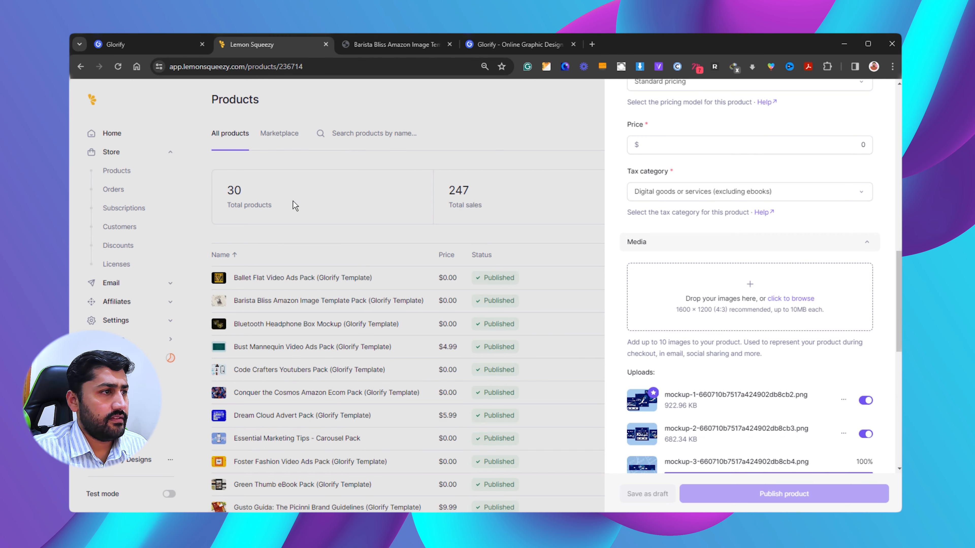
scroll(675, 343, "down", 4)
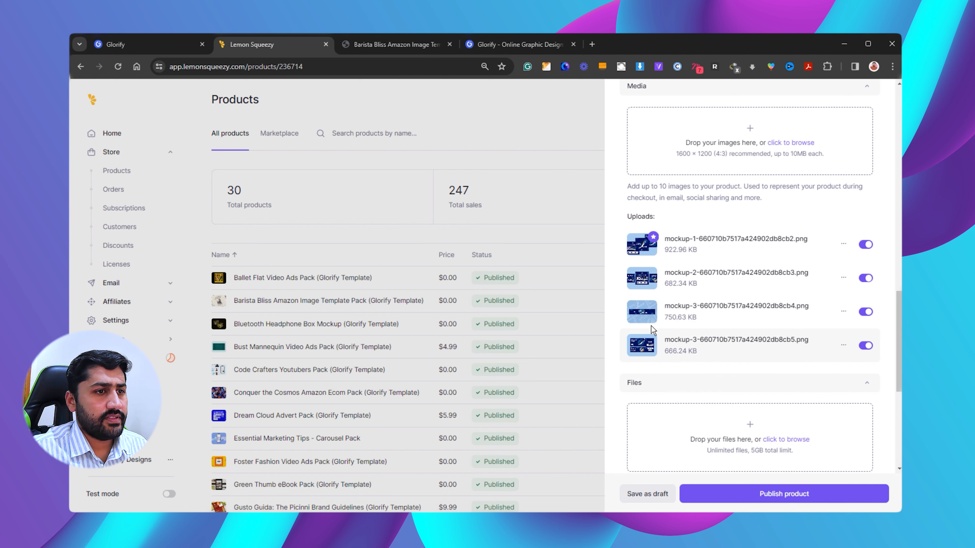
Step: Expand the confirmation modal settings and set the button text to "Access your template"
scroll(740, 272, "up", 4)
scroll(732, 340, "down", 7)
scroll(733, 340, "down", 3)
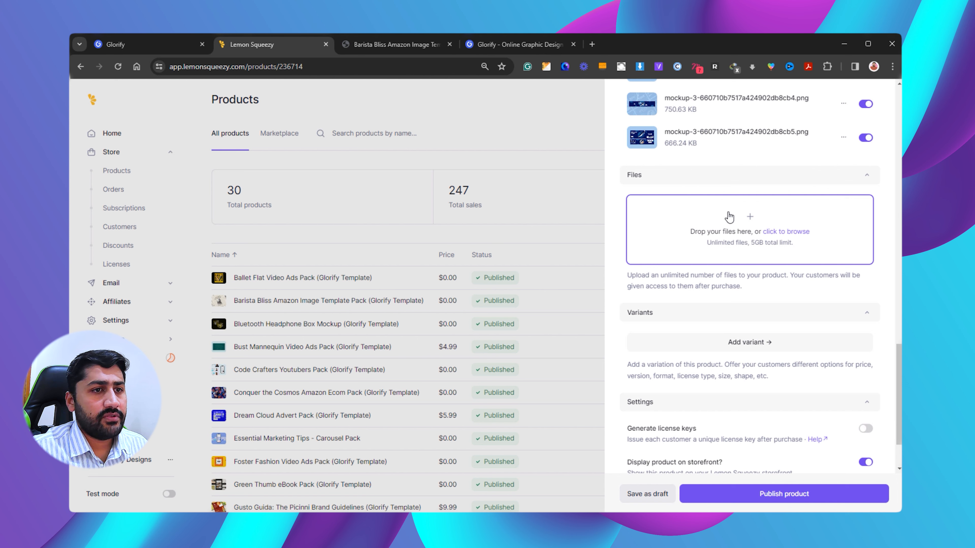
scroll(765, 261, "down", 2)
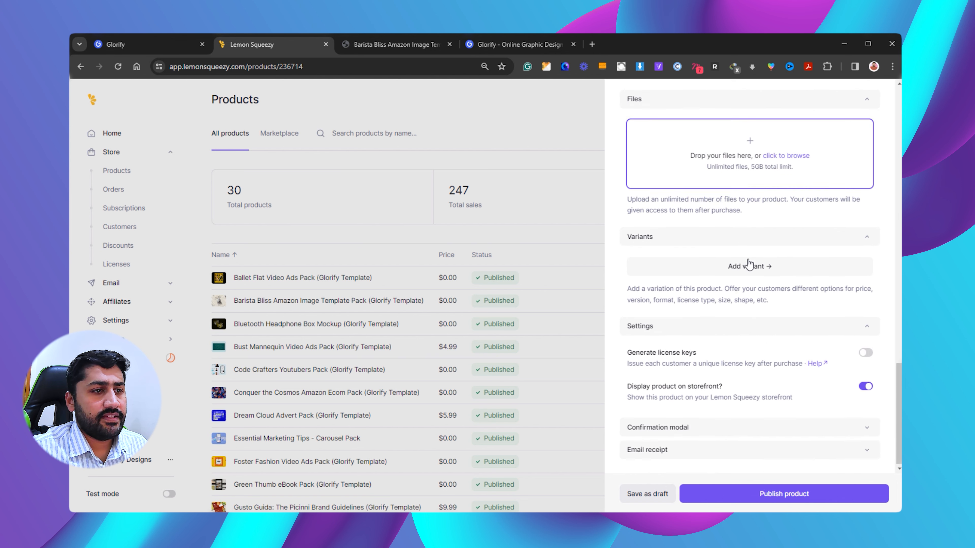
left_click(698, 429)
scroll(667, 231, "down", 5)
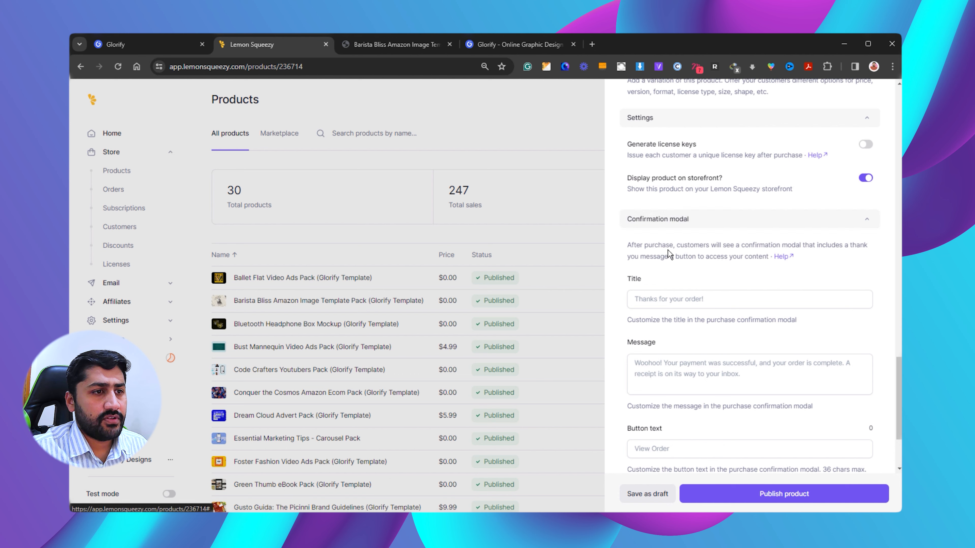
scroll(671, 292, "down", 3)
left_click(674, 334)
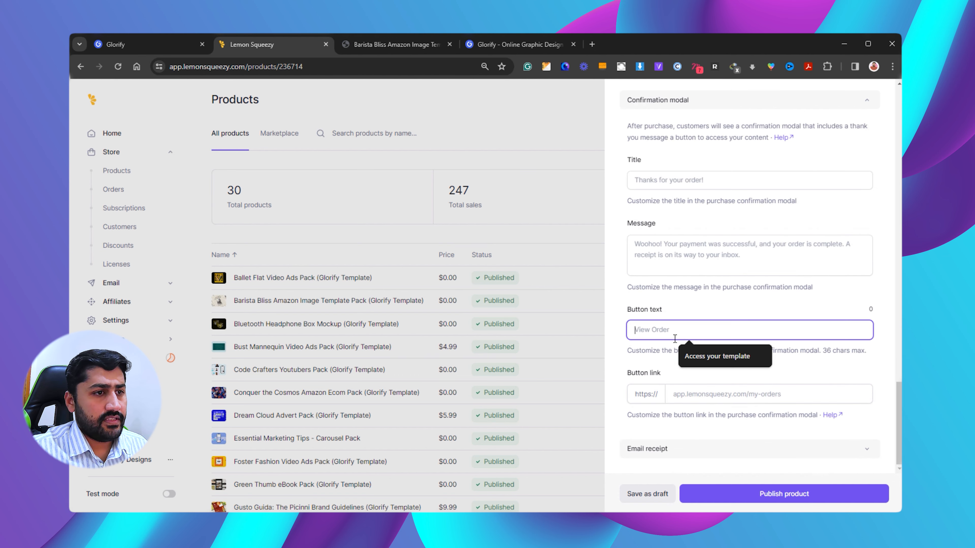
left_click(694, 359)
Step: Check the confirmation modal's title, message and button link fields
scroll(676, 334, "up", 4)
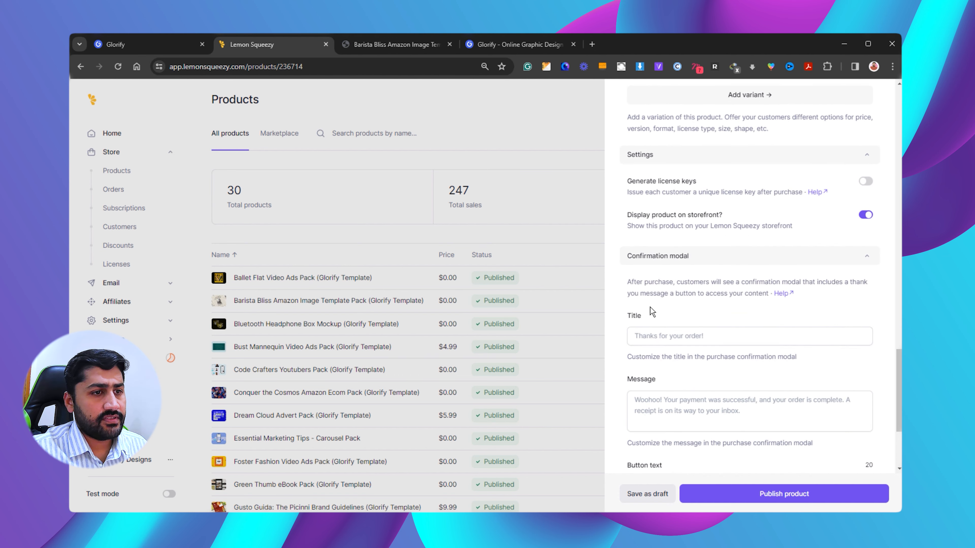
scroll(714, 341, "down", 3)
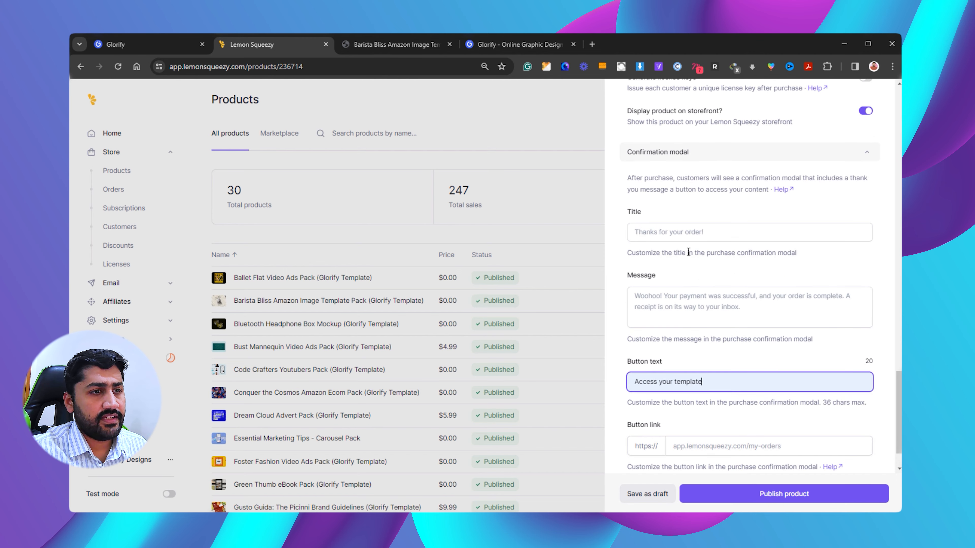
left_click(702, 313)
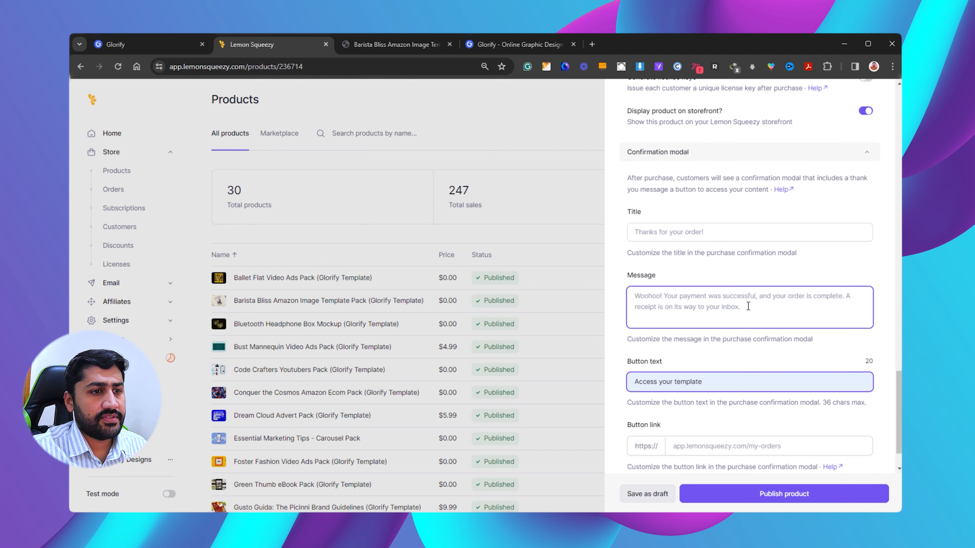
scroll(748, 306, "down", 1)
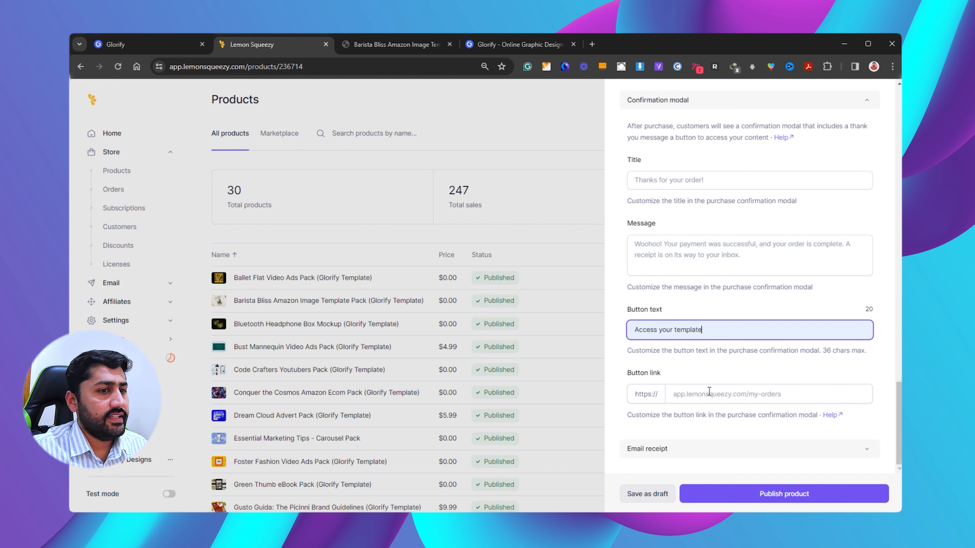
Step: Switch to the Ultimate Joyride file in Glorify and copy its full URL, including the referral parameter
left_click(141, 44)
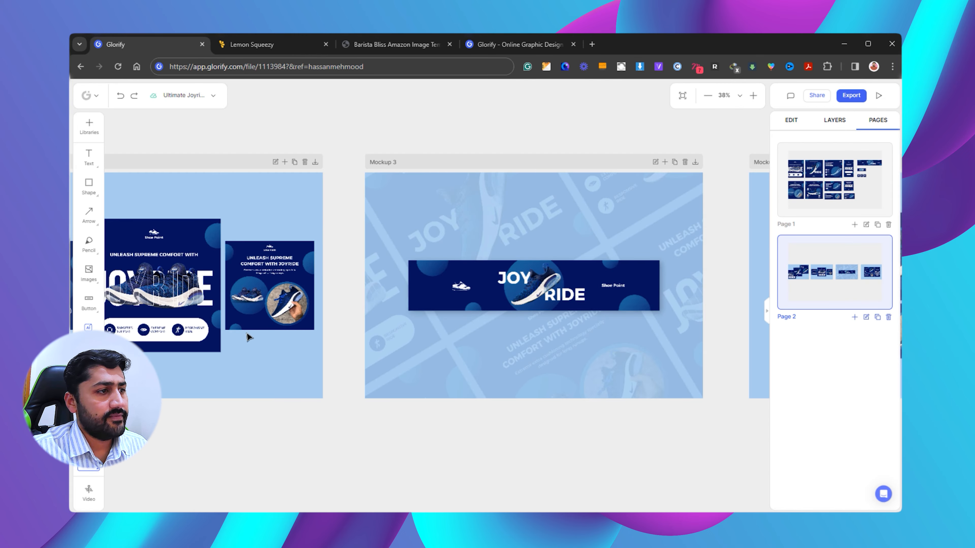
left_click(273, 69)
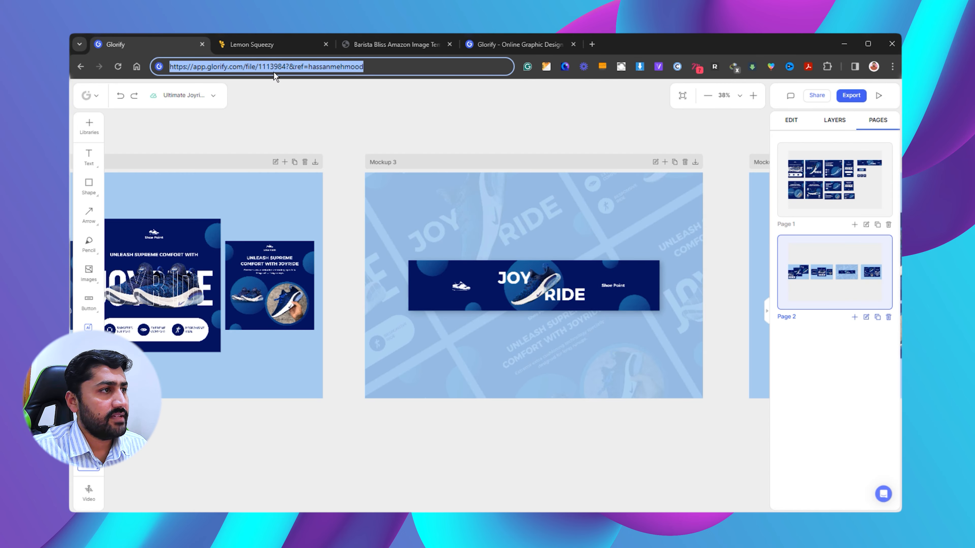
left_click(341, 67)
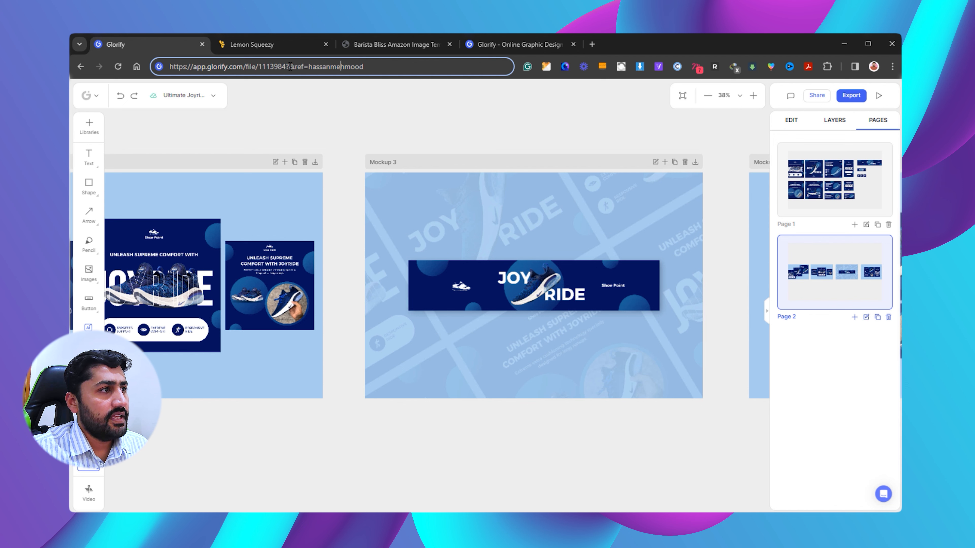
left_click_drag(287, 67, 365, 67)
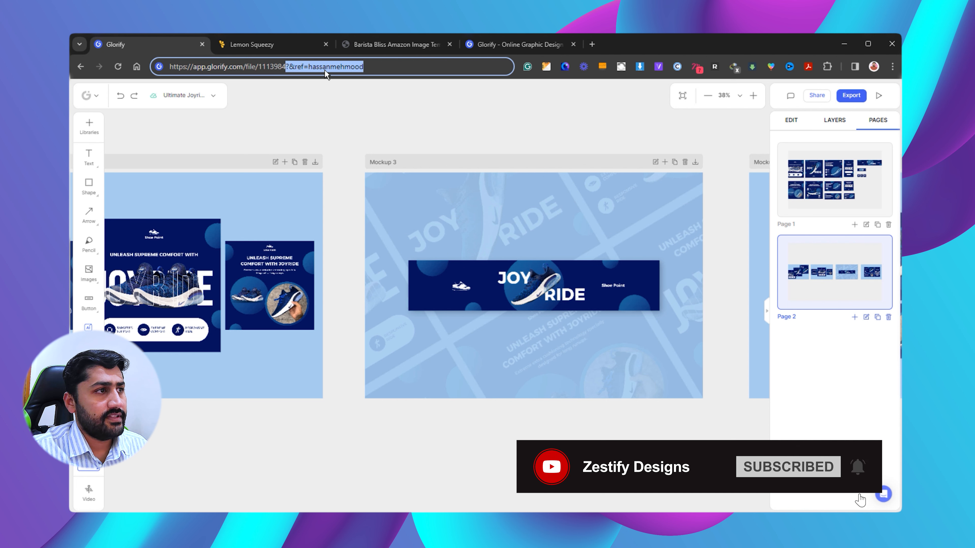
left_click(373, 68)
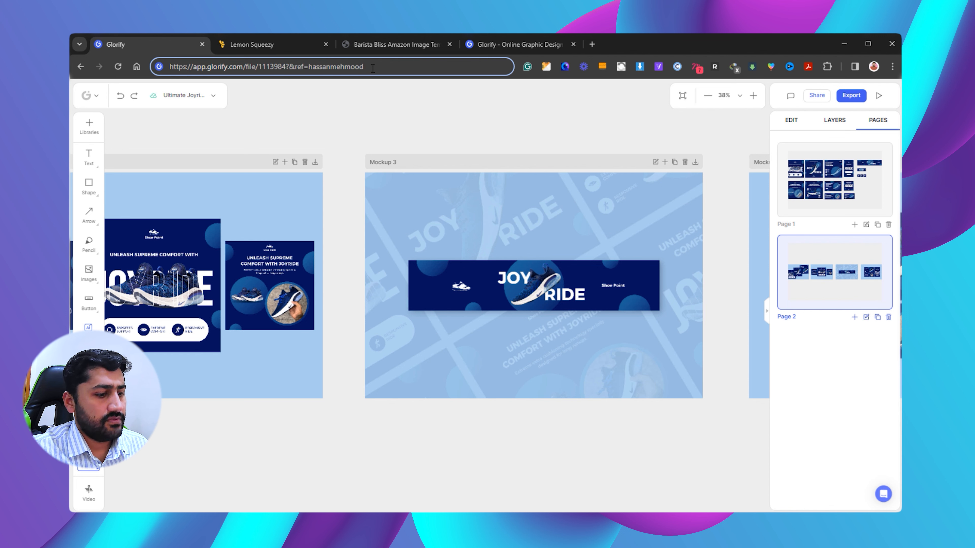
key("ctrl+a")
key("ctrl+c")
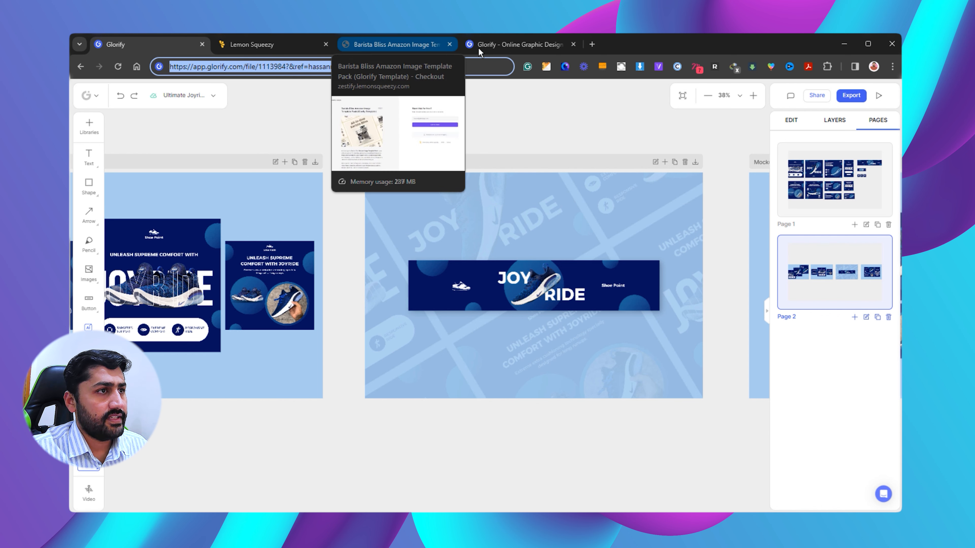
Step: Return to the Lemon Squeezy product form, paste the copied Glorify file URL as the confirmation modal's button link, and check its referral part
key("ctrl+Tab")
left_click(705, 393)
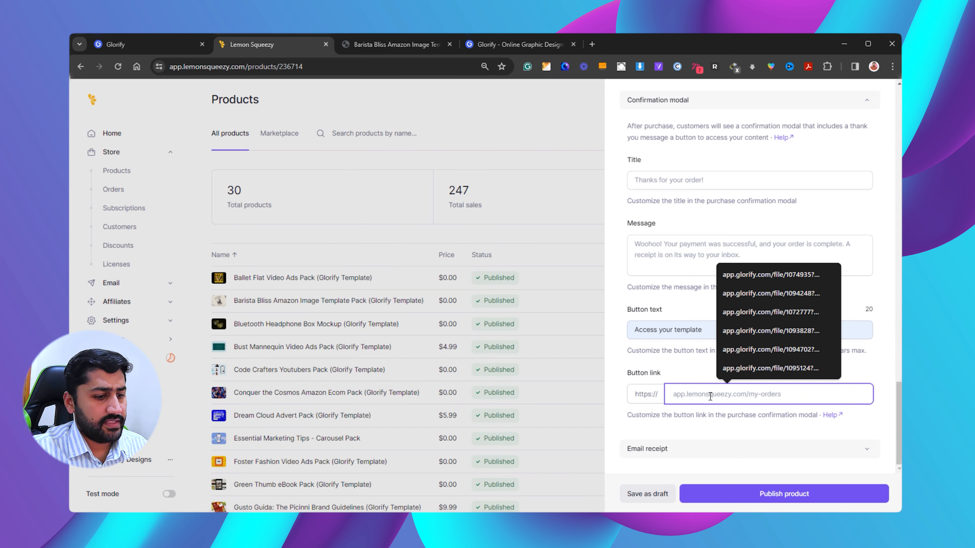
key("ctrl+v")
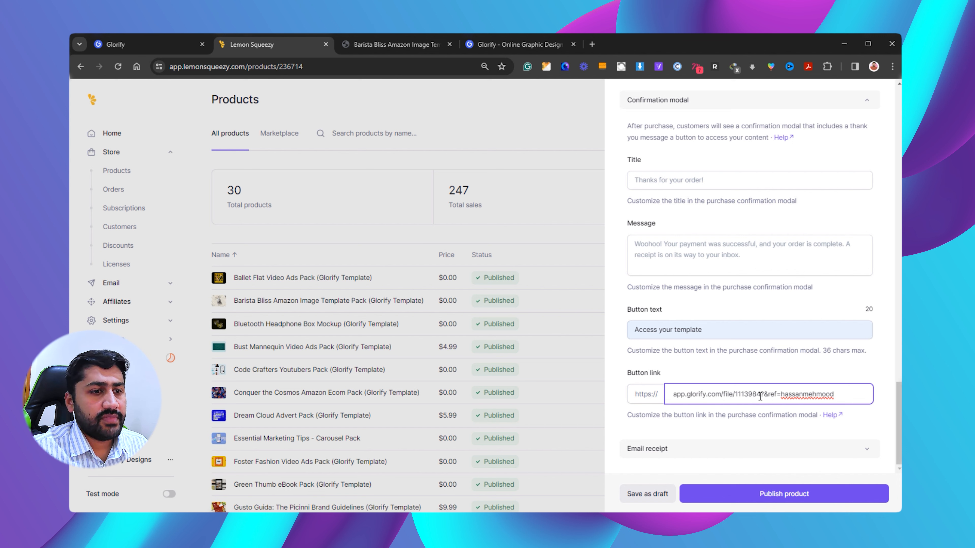
left_click_drag(760, 394, 831, 394)
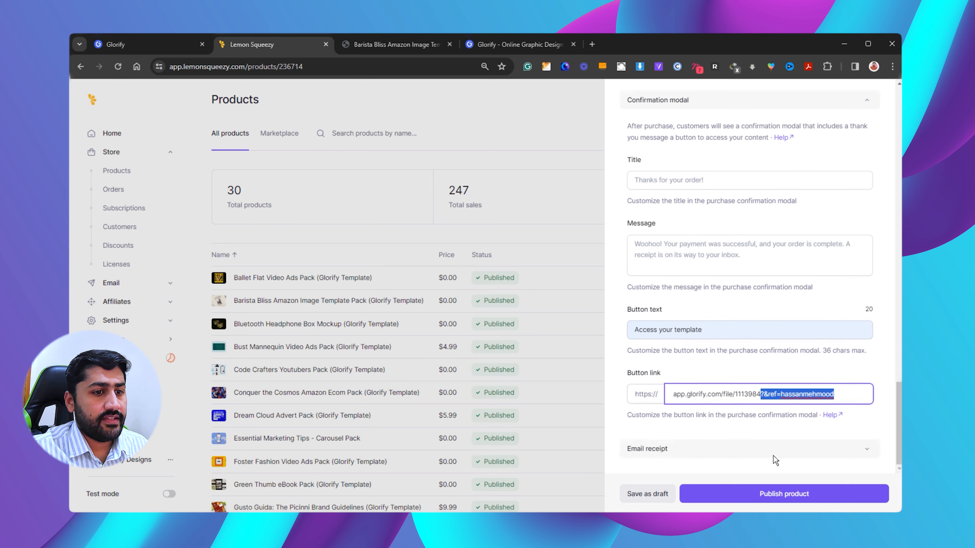
Step: Bold the phrase "Ultimate Joyride Amazon Ecommerce Template Pack" in the first paragraph of the product description
scroll(757, 316, "up", 20)
scroll(721, 289, "up", 2)
left_click(724, 291)
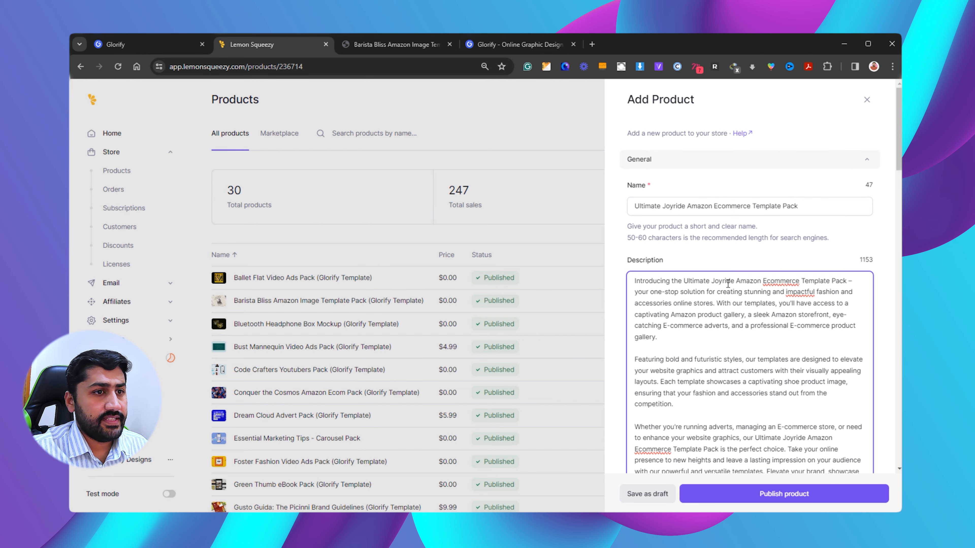
scroll(802, 239, "down", 1)
left_click(685, 229)
left_click_drag(684, 229, 848, 227)
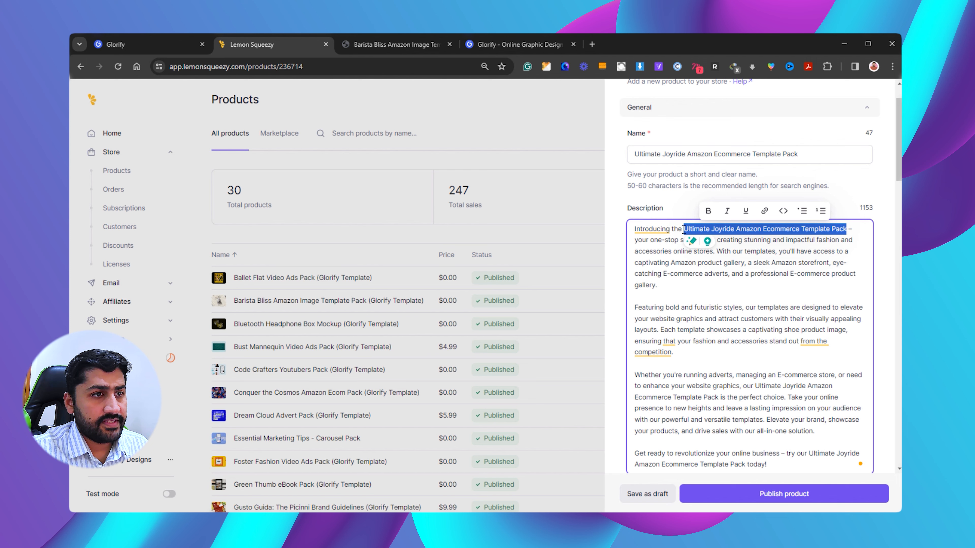
left_click(709, 211)
Step: Bold the words "bold" and "futuristic" in the description's second paragraph
left_click(714, 262)
scroll(739, 277, "down", 1)
left_click_drag(666, 254, 722, 255)
left_click(617, 239)
left_click(650, 237)
Step: Bold the word "sales" in the description's third paragraph
scroll(818, 295, "down", 3)
scroll(815, 268, "up", 1)
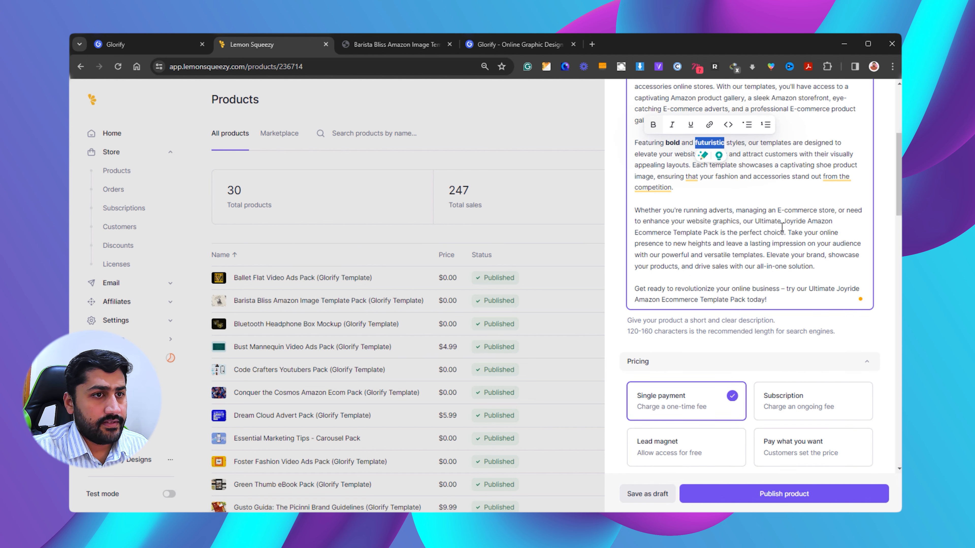
left_click(813, 254)
left_click_drag(805, 264, 824, 264)
left_click_drag(699, 276, 718, 278)
double_click(720, 275)
left_click(682, 261)
Step: Bold the phrase "revolutionize your online business" in the description's closing paragraph
left_click(744, 308)
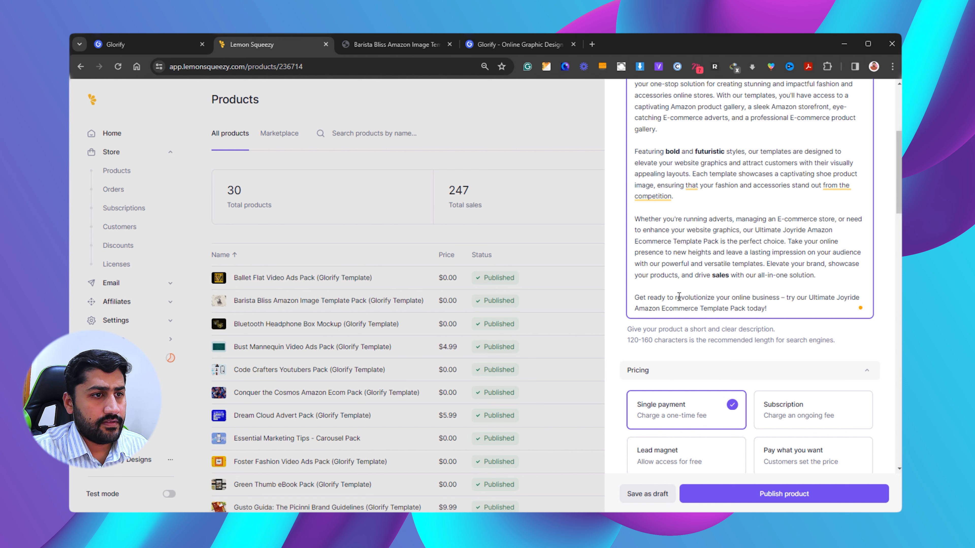
left_click_drag(676, 297, 780, 298)
left_click(665, 281)
Step: Add the line "Template Sizes:" below the description's closing paragraph
left_click(794, 295)
scroll(763, 293, "up", 5)
scroll(760, 294, "down", 5)
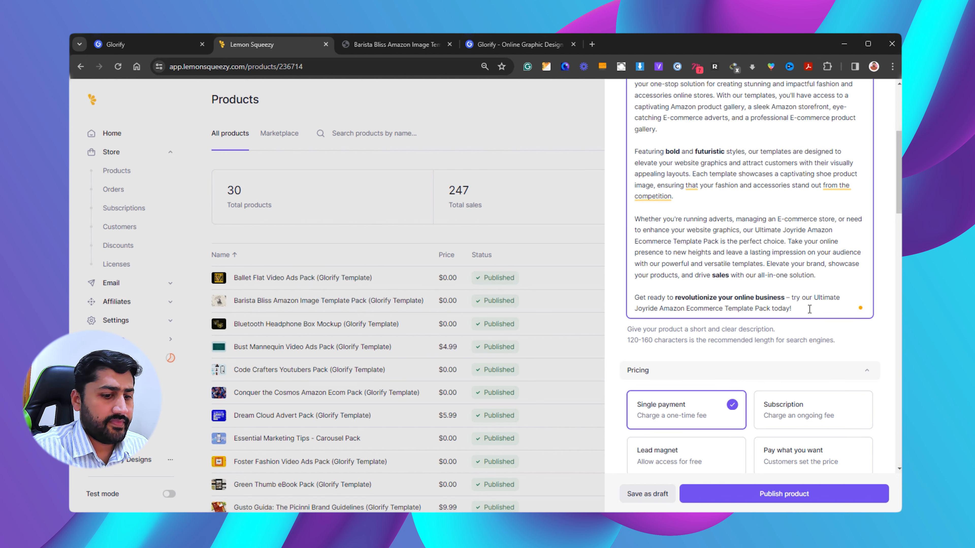
key("Return")
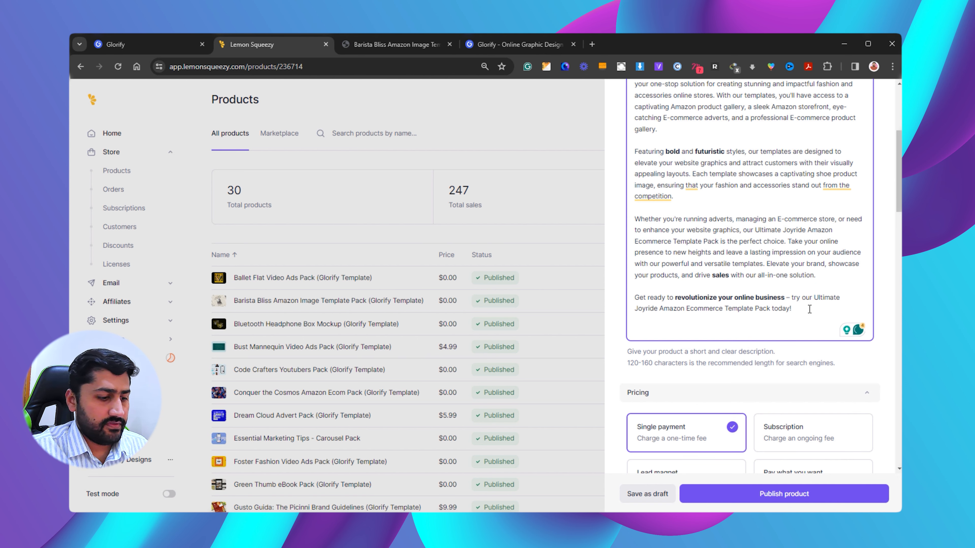
type("Template Sizes:")
key("Return")
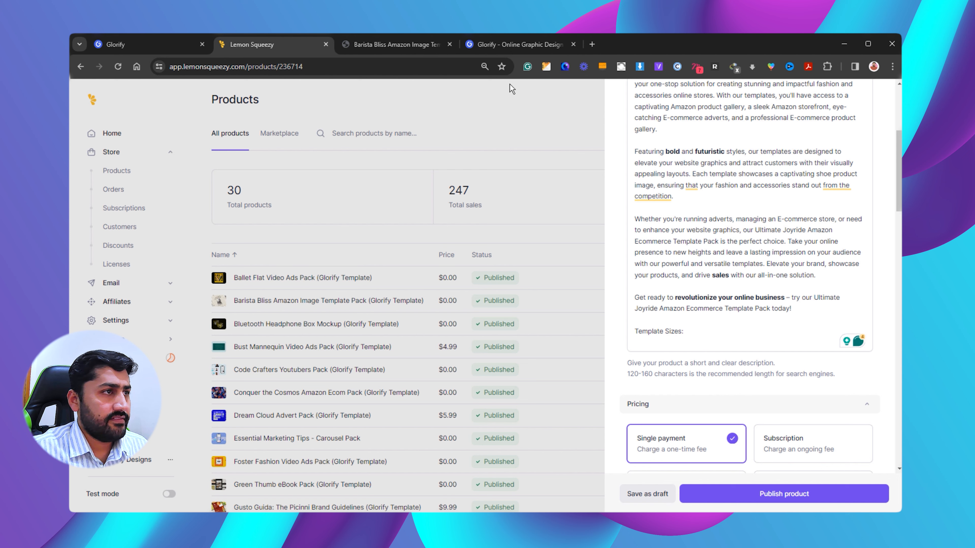
Step: Fill in the numbered list of template sizes, from "3x E-commerce Hero Shot 2000 x 2000" to "Facebook Advert 1200 x 628", with the storefront graphics as sub-items
left_click(160, 52)
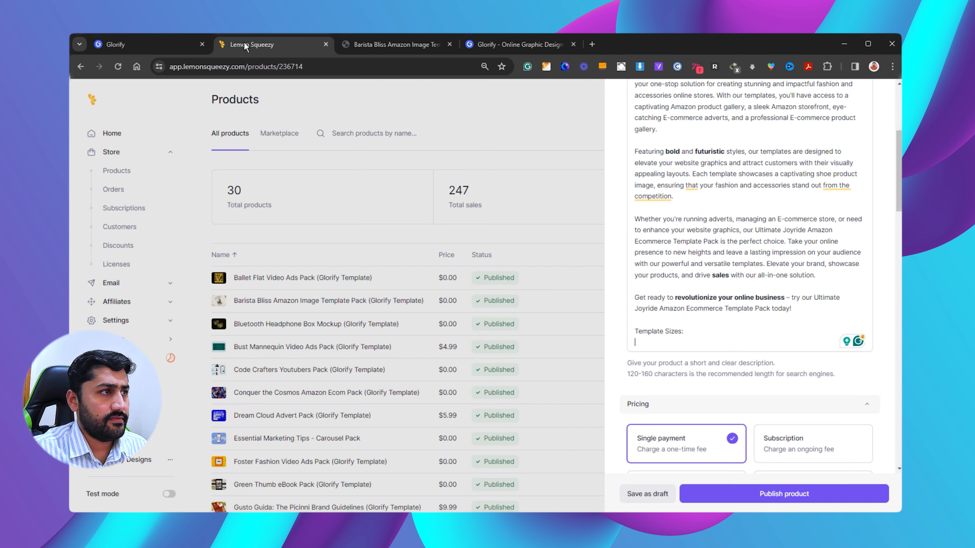
left_click(276, 44)
type("x Hero Image")
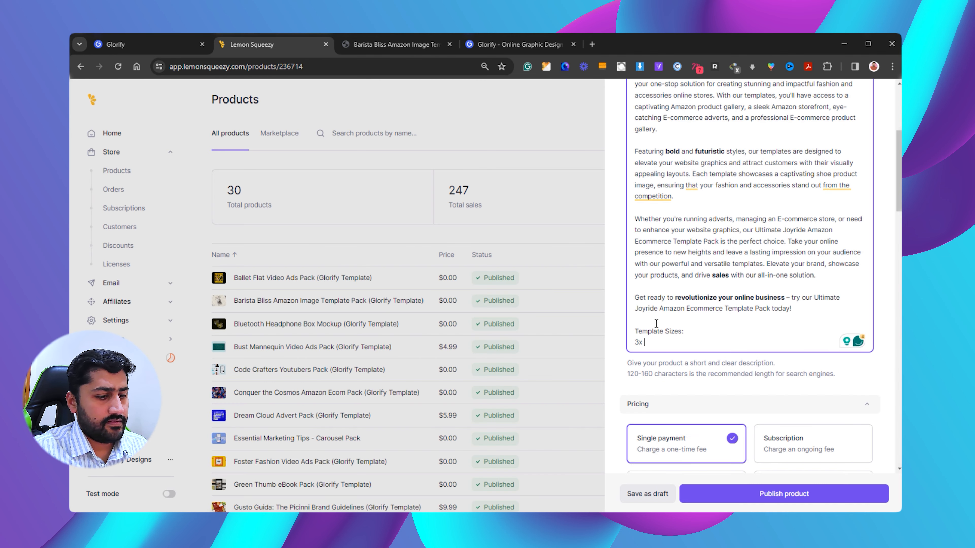
key("Return")
type("Lifestyle Image")
key("Return")
type("Callout Image")
key("Return")
type("Amazon Store Image")
key("BackSpace")
key("BackSpace")
key("BackSpace")
key("BackSpace")
key("BackSpace")
key("BackSpace")
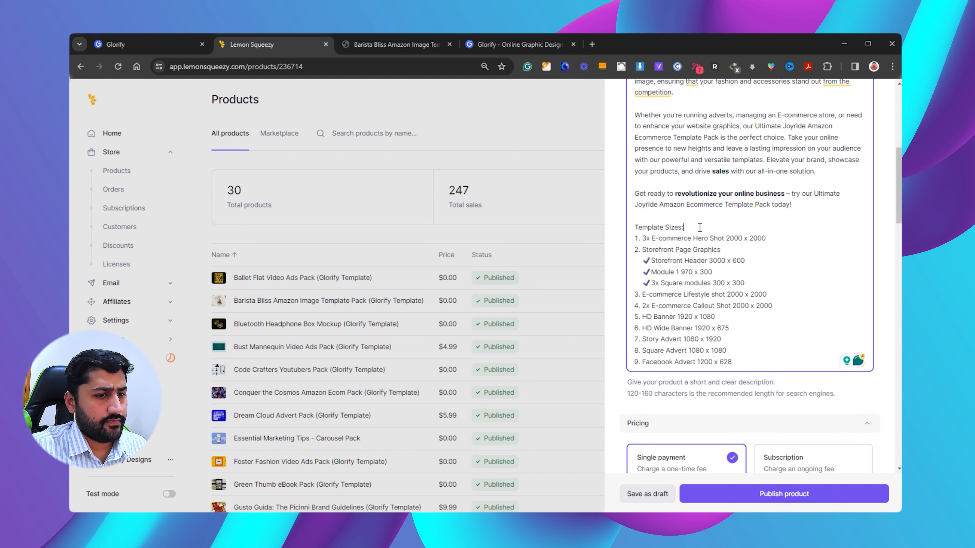
Step: Insert a blank line between the Template Sizes heading and the list, and another after the list
left_click(699, 227)
key("Return")
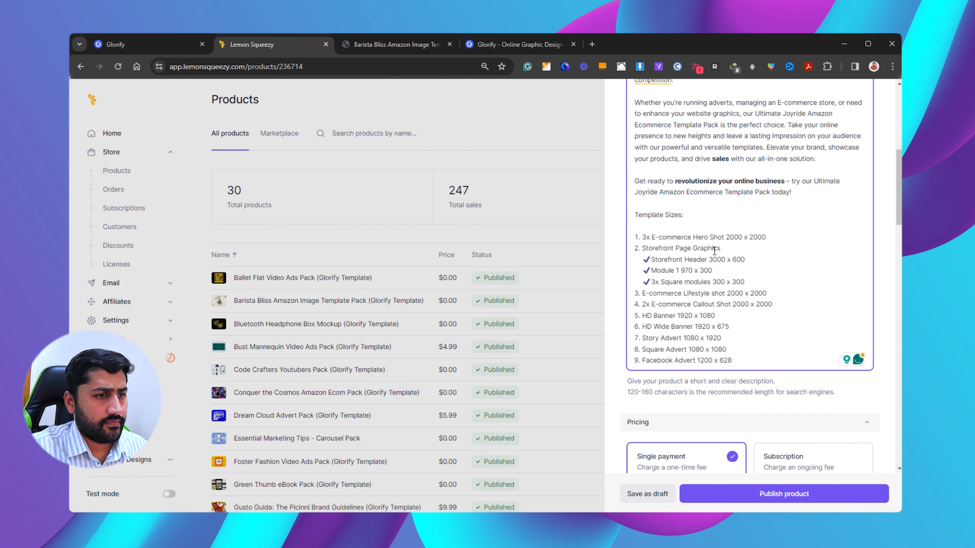
scroll(714, 251, "up", 1)
key("BackSpace")
key("Return")
scroll(660, 191, "down", 1)
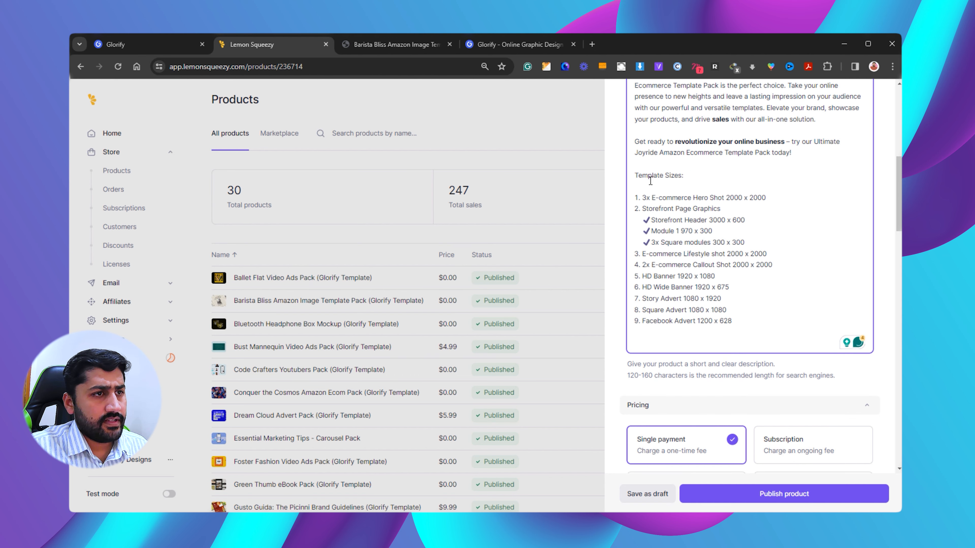
Step: Add the line "Font Used:" below the template sizes list
left_click(637, 178)
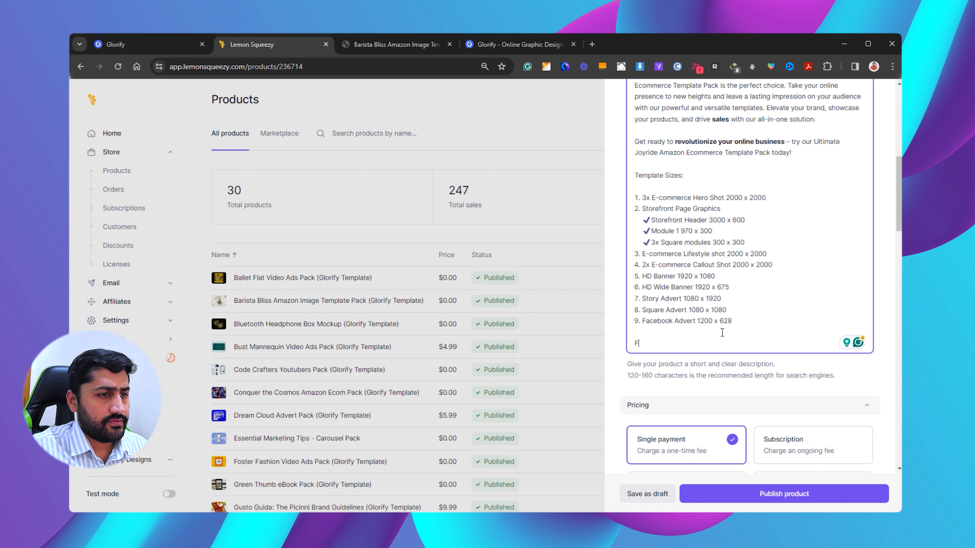
type("po")
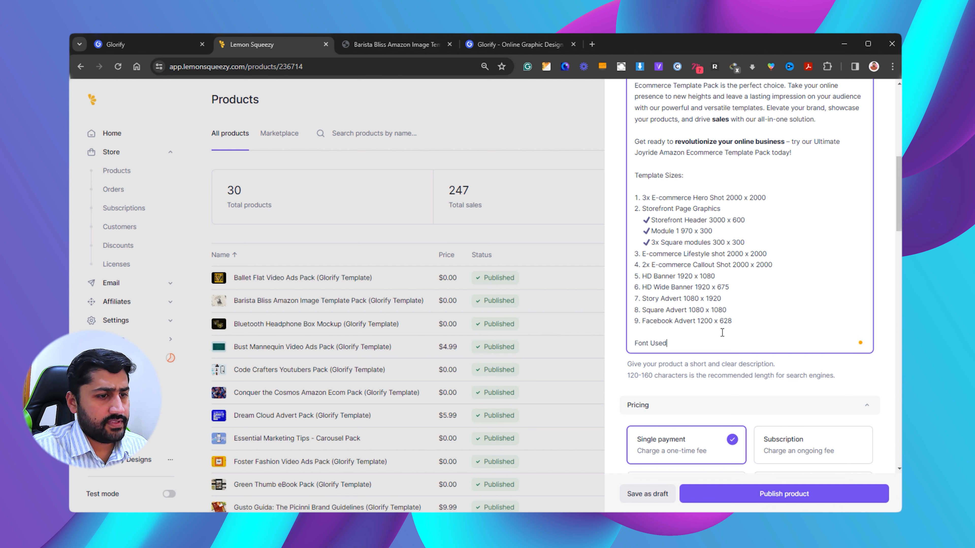
key("Return")
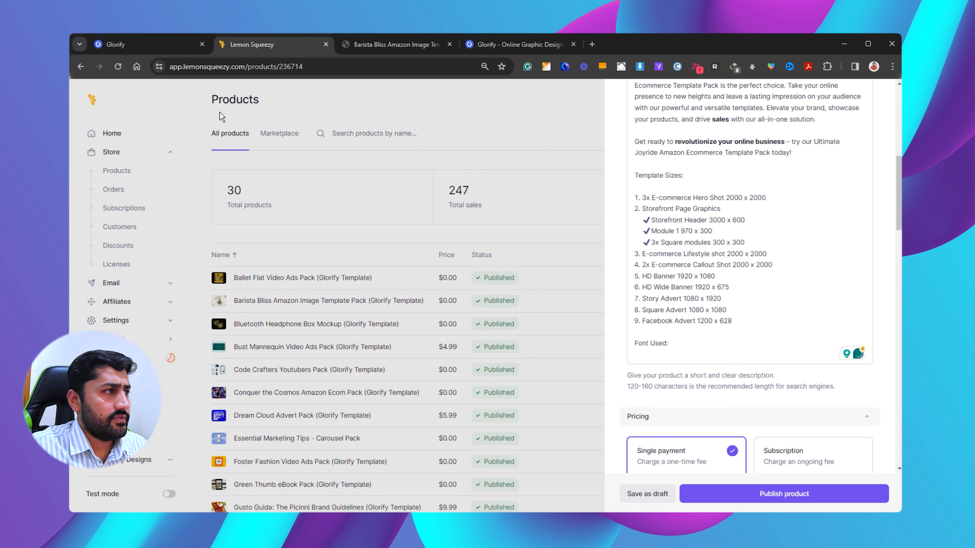
Step: Check the text fonts of the first hero image in Glorify and list "Alexendria" and "Bebas Neue" under Font Used in the product description
left_click(135, 48)
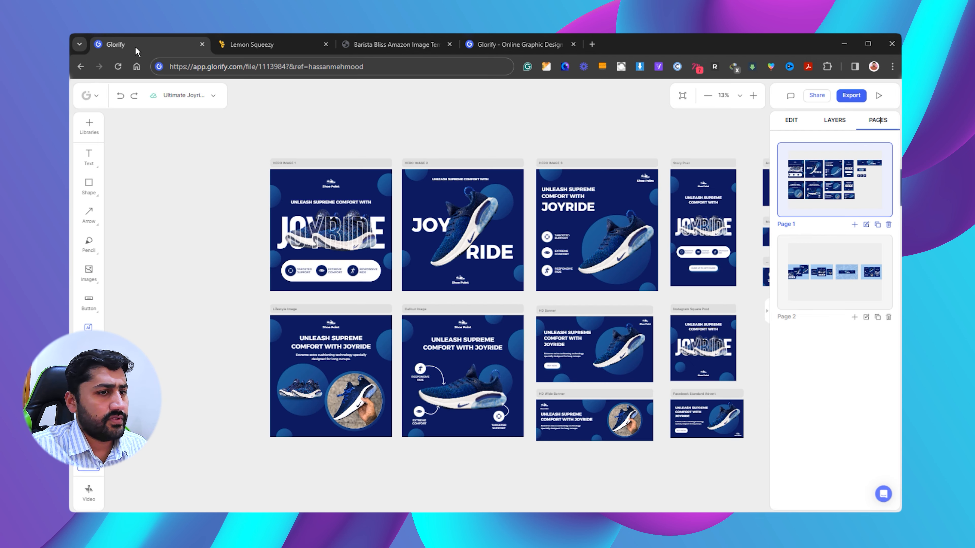
left_click(326, 203)
left_click(790, 120)
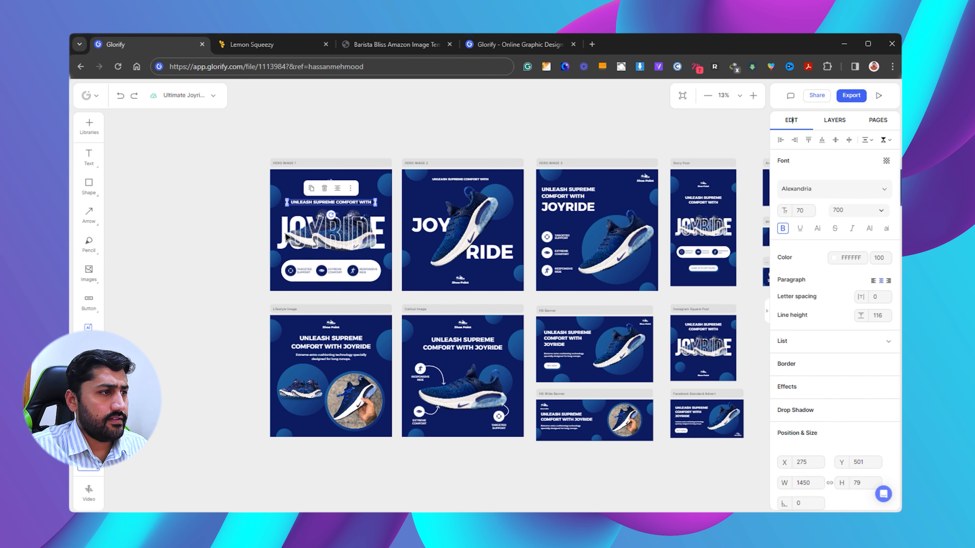
left_click(334, 256)
left_click(284, 45)
type("Alexendria")
key("Return")
type("Bebas Neue")
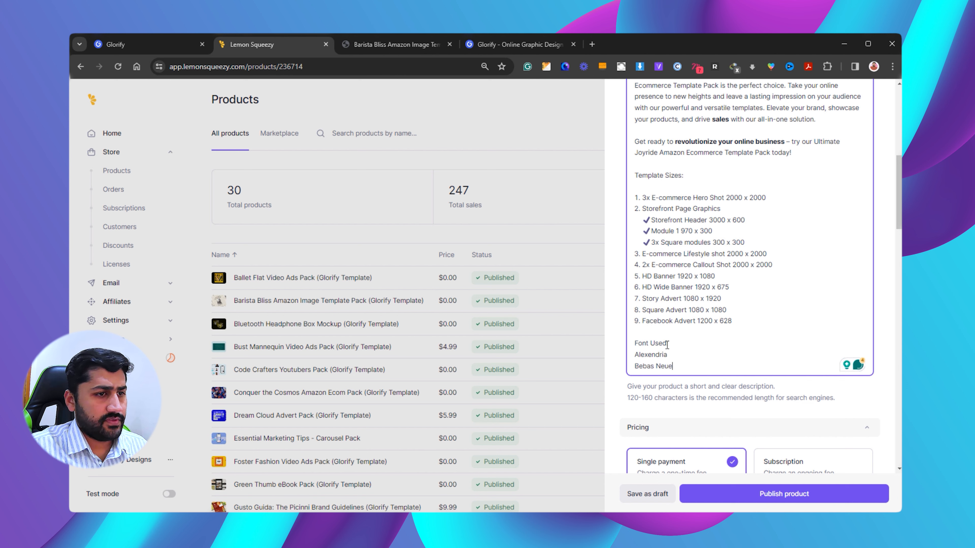
Step: Bold the "Font Used:" and "Template Sizes:" headings and insert a blank line between the font heading and the font names
left_click_drag(673, 339, 633, 343)
left_click(619, 327)
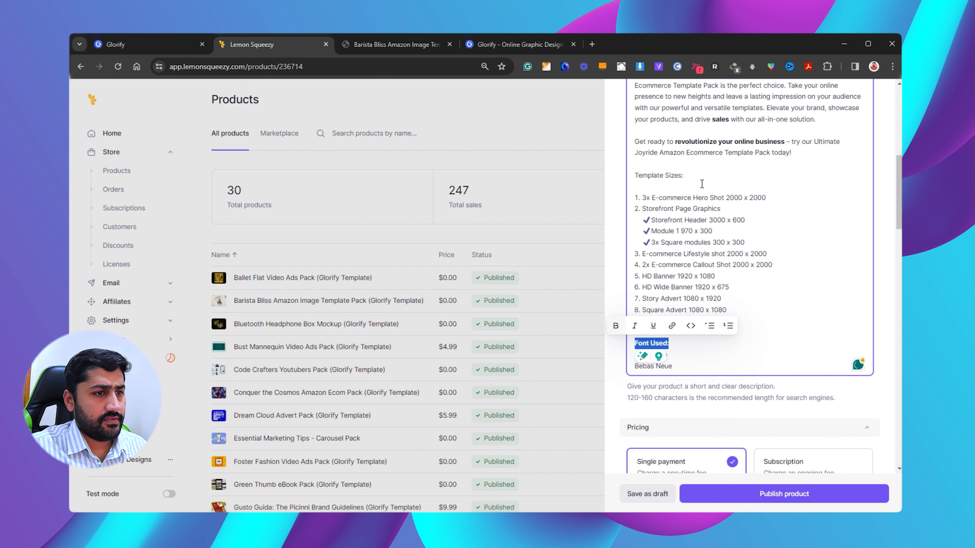
left_click(687, 170)
left_click_drag(687, 170, 629, 176)
left_click(616, 158)
left_click(687, 342)
key("Return")
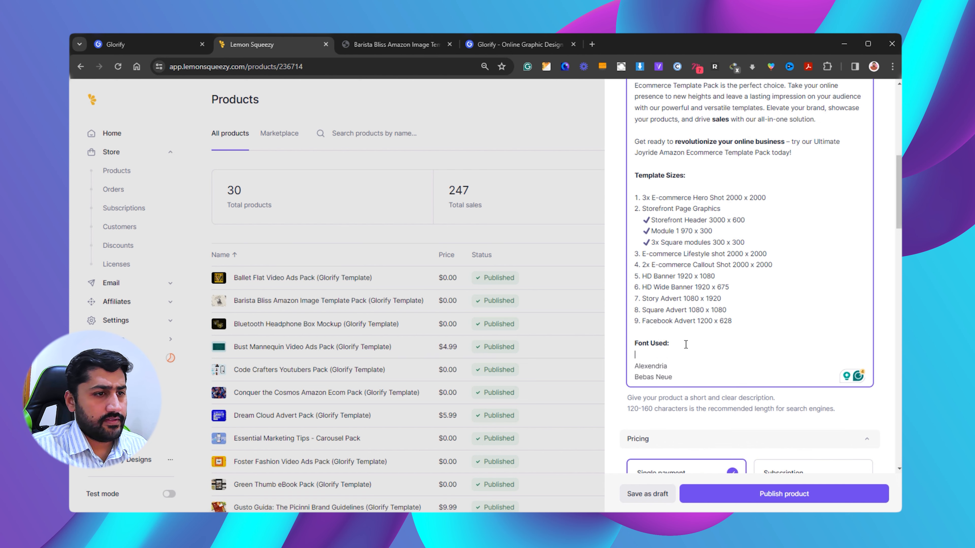
Step: Review the pricing and media settings and publish the Ultimate Joyride Amazon Ecommerce Template Pack product
scroll(708, 334, "down", 2)
scroll(709, 334, "down", 10)
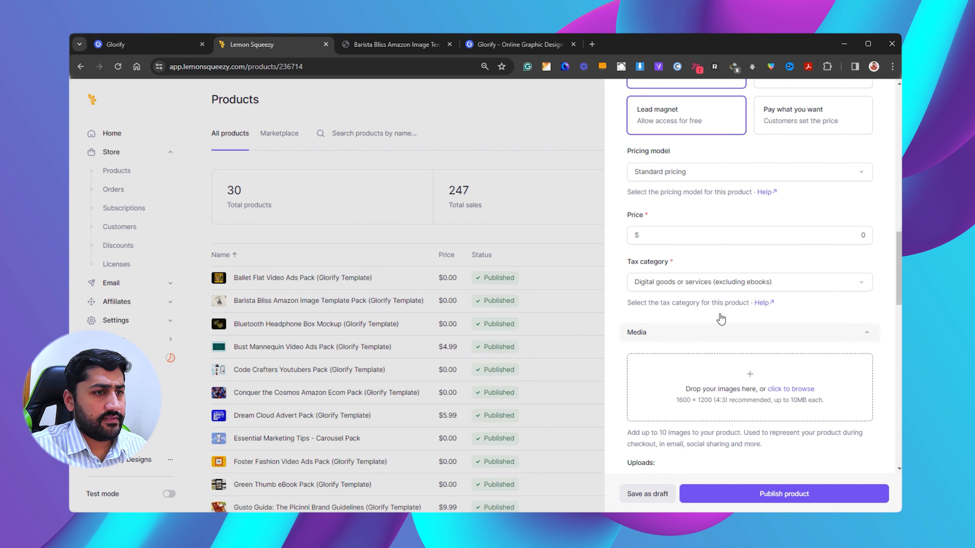
left_click(805, 499)
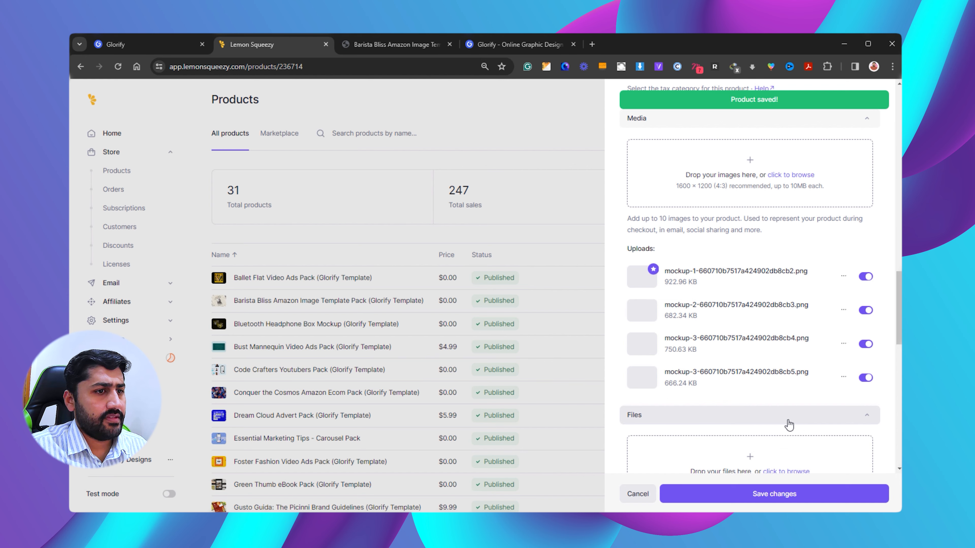
Step: Go to the Zestify Designs storefront from the Barista Bliss checkout page and open the Ultimate Joyride Amazon Ecommerce Template Pack
left_click(407, 49)
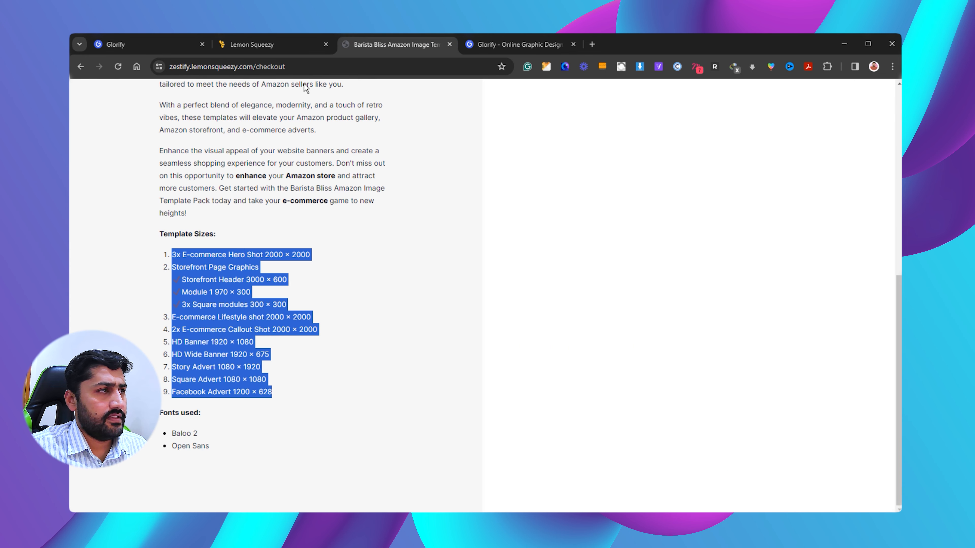
scroll(276, 201, "up", 1)
scroll(275, 201, "up", 7)
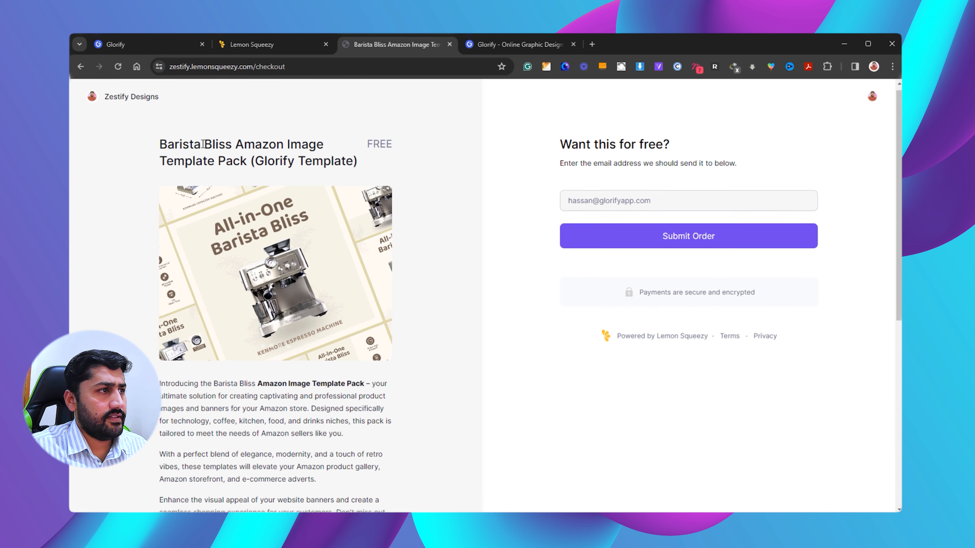
left_click(134, 102)
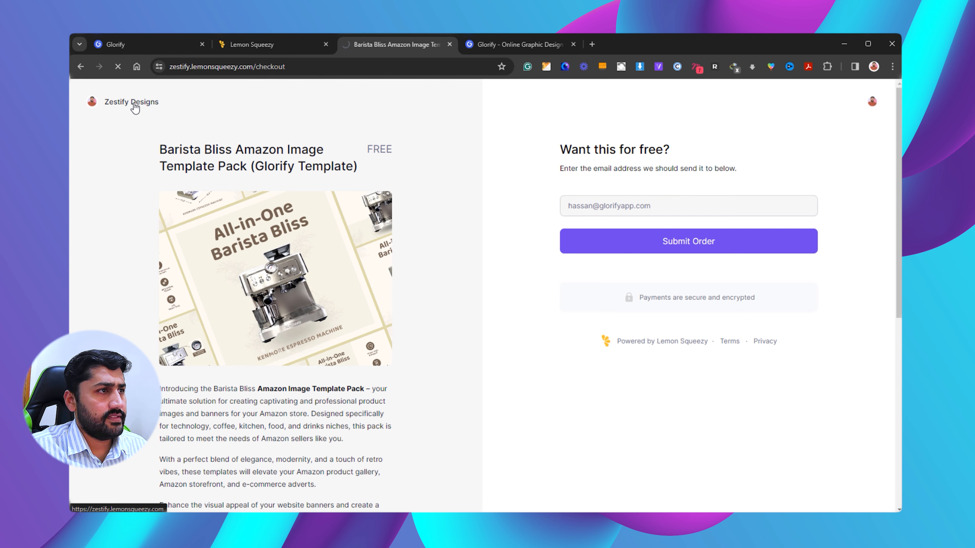
scroll(453, 179, "down", 10)
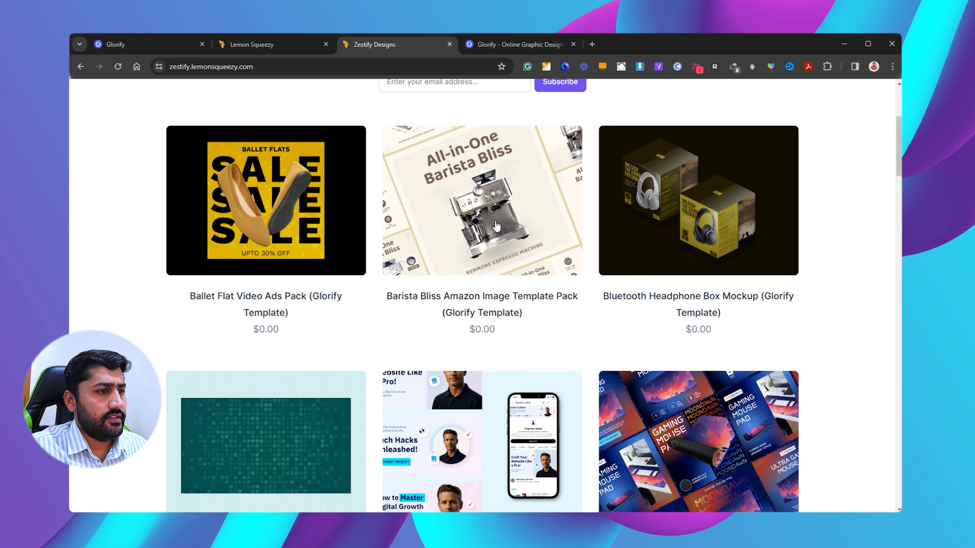
scroll(486, 225, "down", 15)
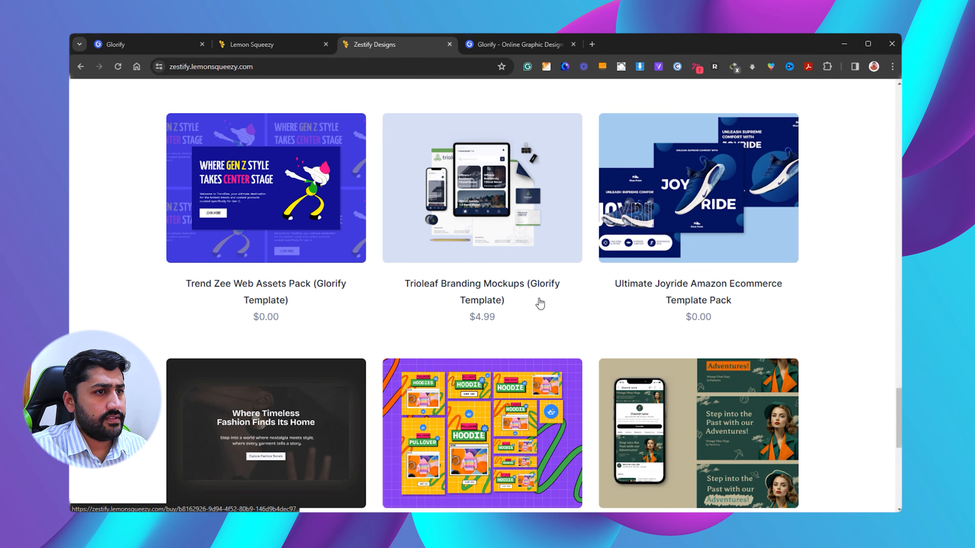
left_click(677, 283)
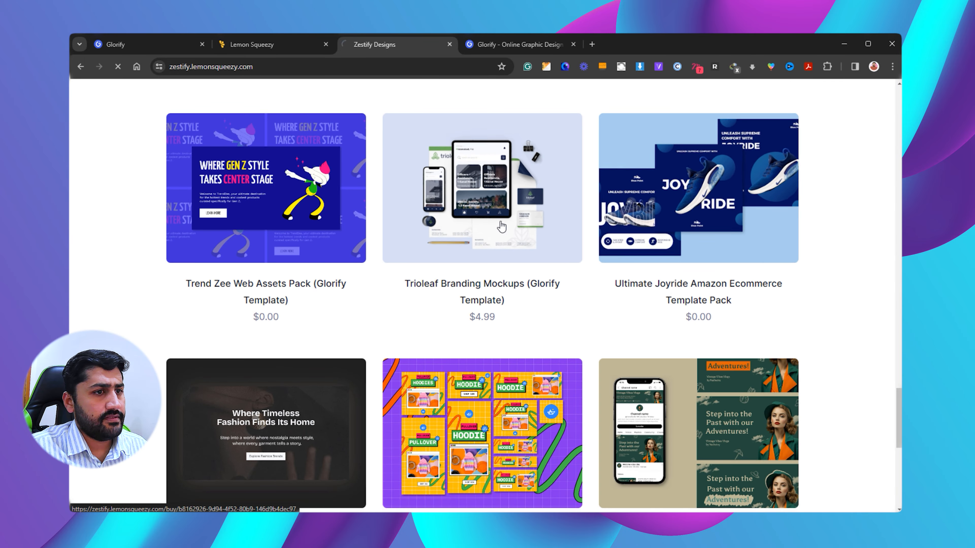
Step: Browse the mockup images of the Ultimate Joyride pack and read through its description on the checkout page
left_click(390, 280)
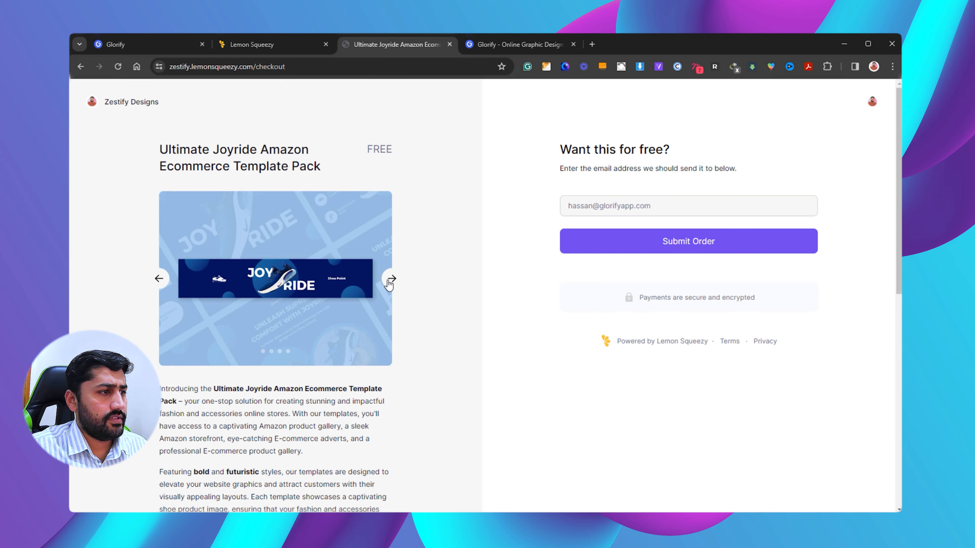
left_click(389, 283)
scroll(376, 265, "down", 6)
scroll(318, 263, "up", 6)
scroll(313, 300, "down", 6)
scroll(309, 311, "down", 3)
scroll(269, 292, "up", 8)
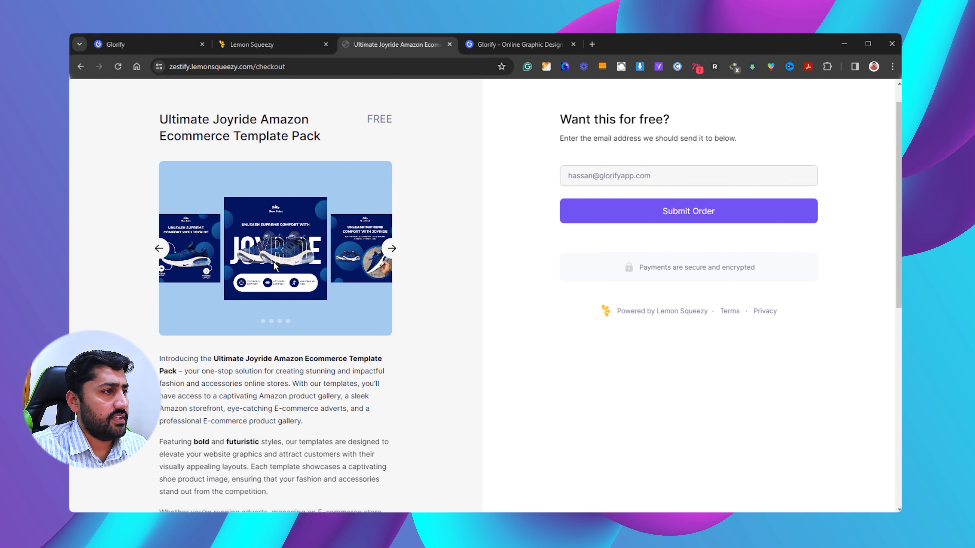
scroll(383, 249, "up", 2)
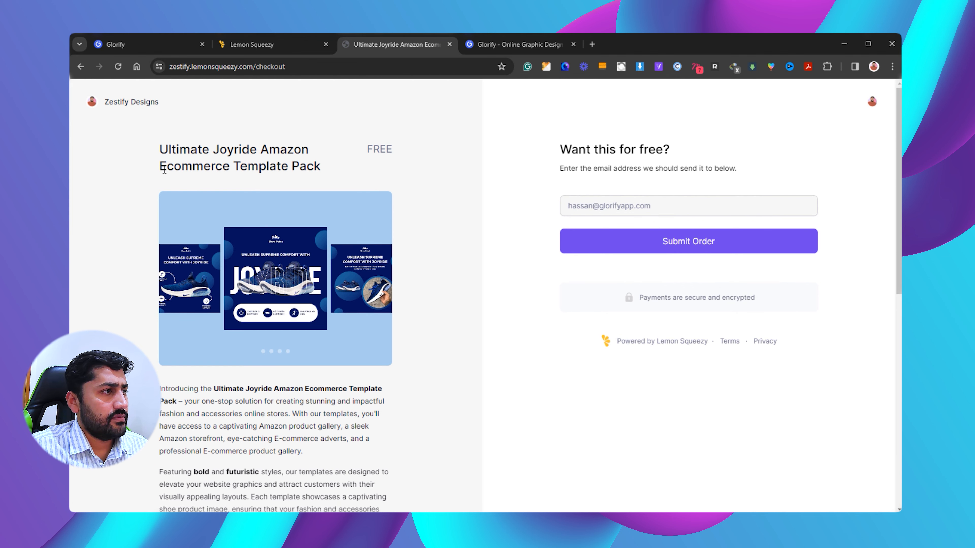
triple_click(254, 150)
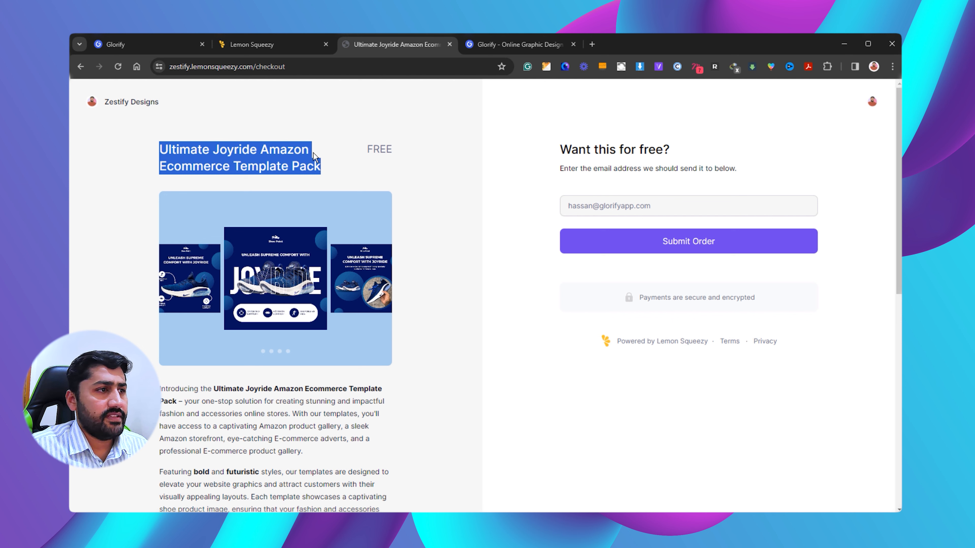
left_click(317, 174)
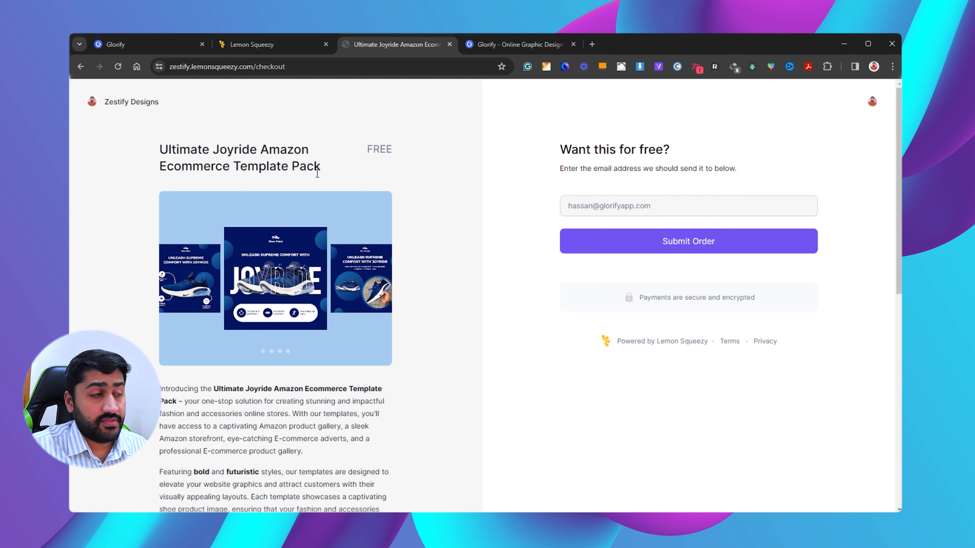
left_click_drag(322, 173, 238, 165)
left_click(180, 148)
mouse_move(159, 149)
left_mouse_down()
mouse_move(324, 166)
mouse_move(157, 148)
left_mouse_up()
left_click(323, 168)
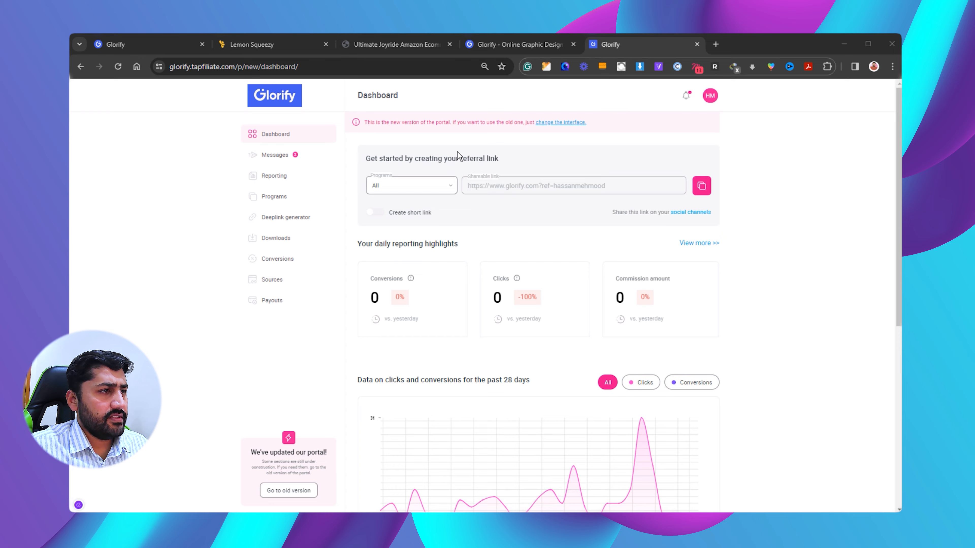
Step: Examine the click and conversion chart, audience countries and commission highlights on the Glorify affiliate dashboard
scroll(566, 208, "down", 4)
scroll(572, 250, "up", 4)
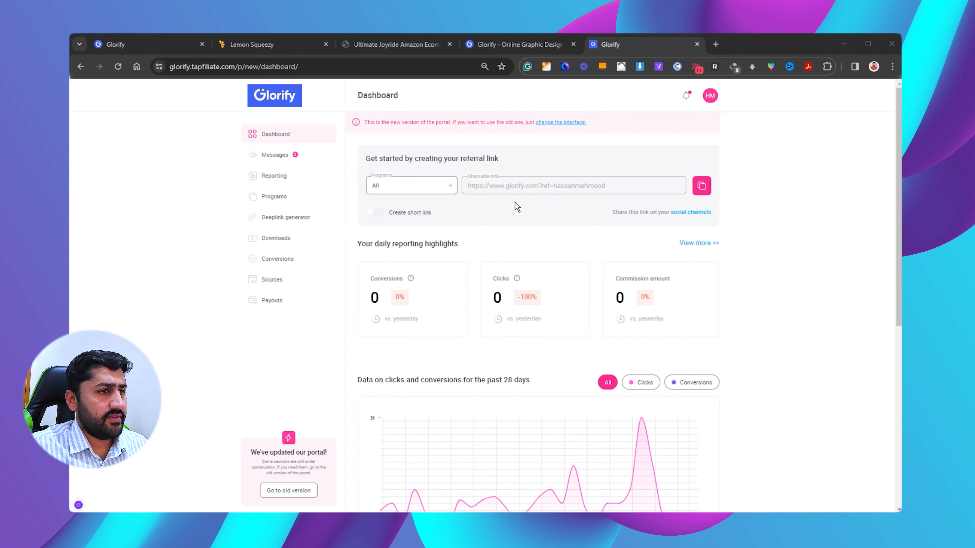
scroll(562, 221, "down", 4)
mouse_move(642, 271)
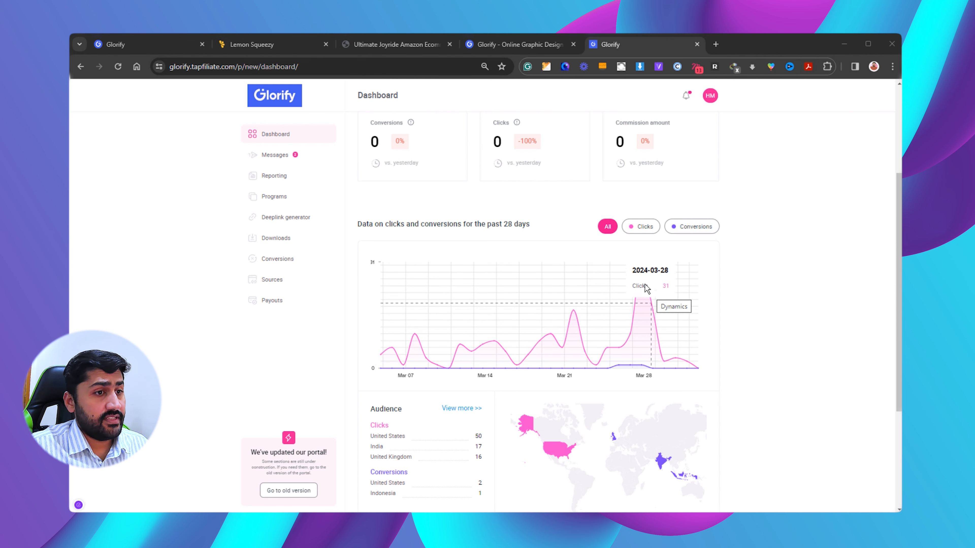
scroll(641, 287, "down", 2)
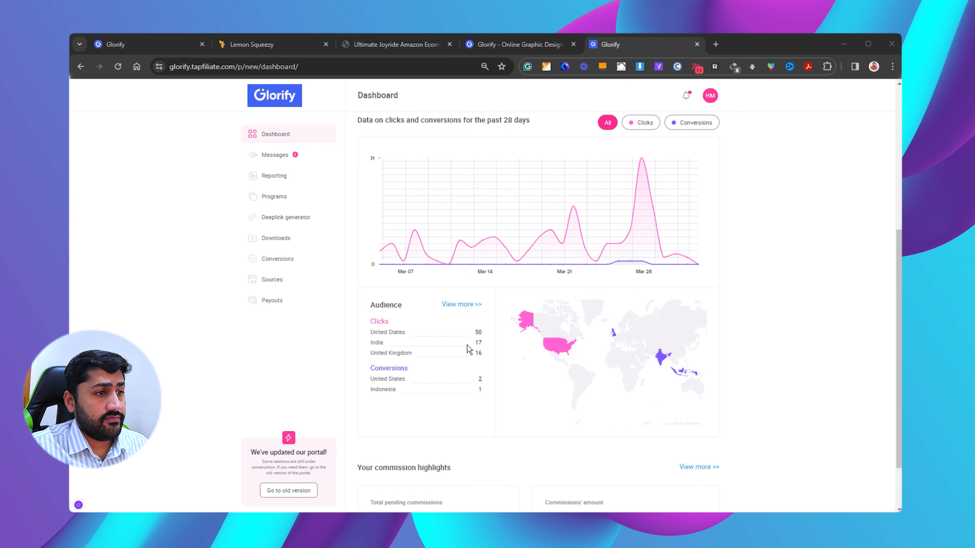
double_click(478, 353)
scroll(430, 369, "down", 1)
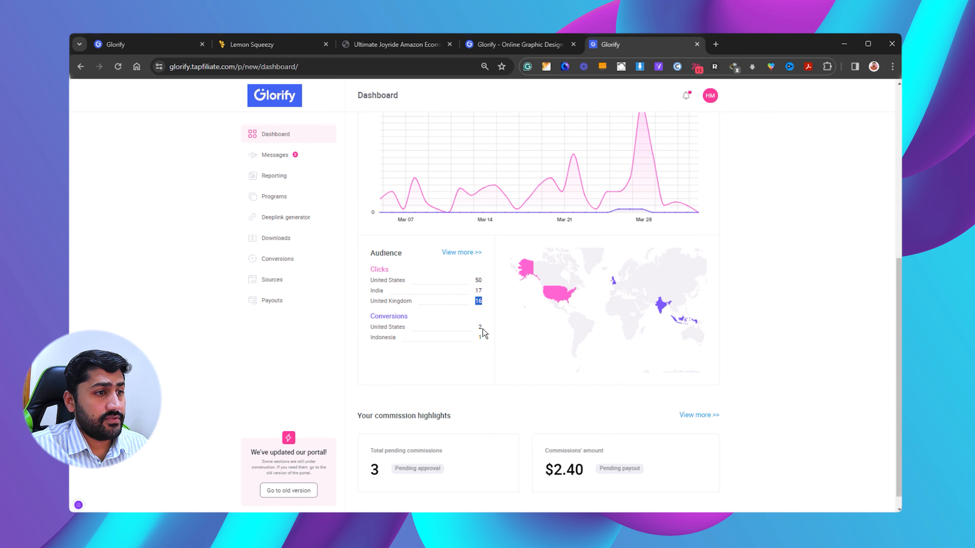
scroll(545, 330, "down", 1)
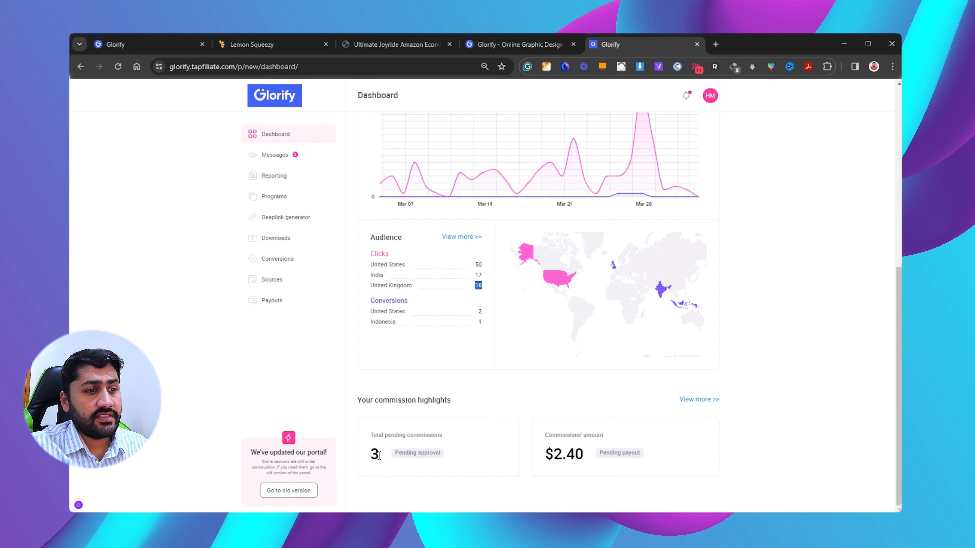
Step: Open the detailed commission list from the commission highlights and check the conversion amount of the most recent entry
left_click(703, 406)
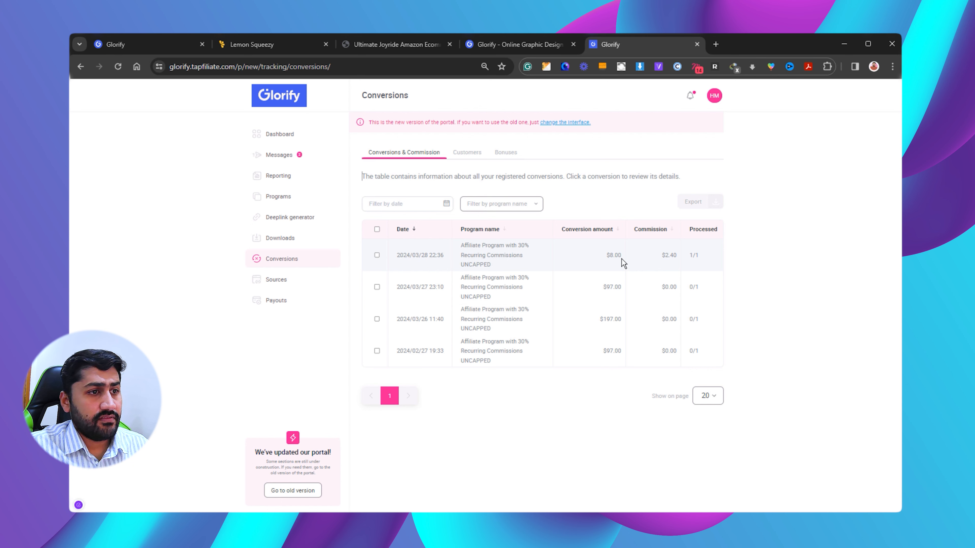
left_click(609, 257)
left_click(884, 98)
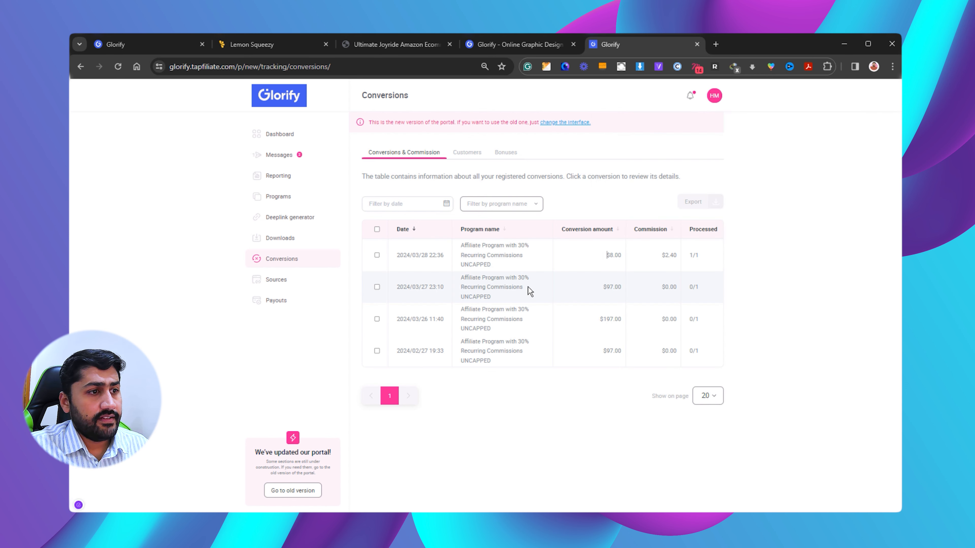